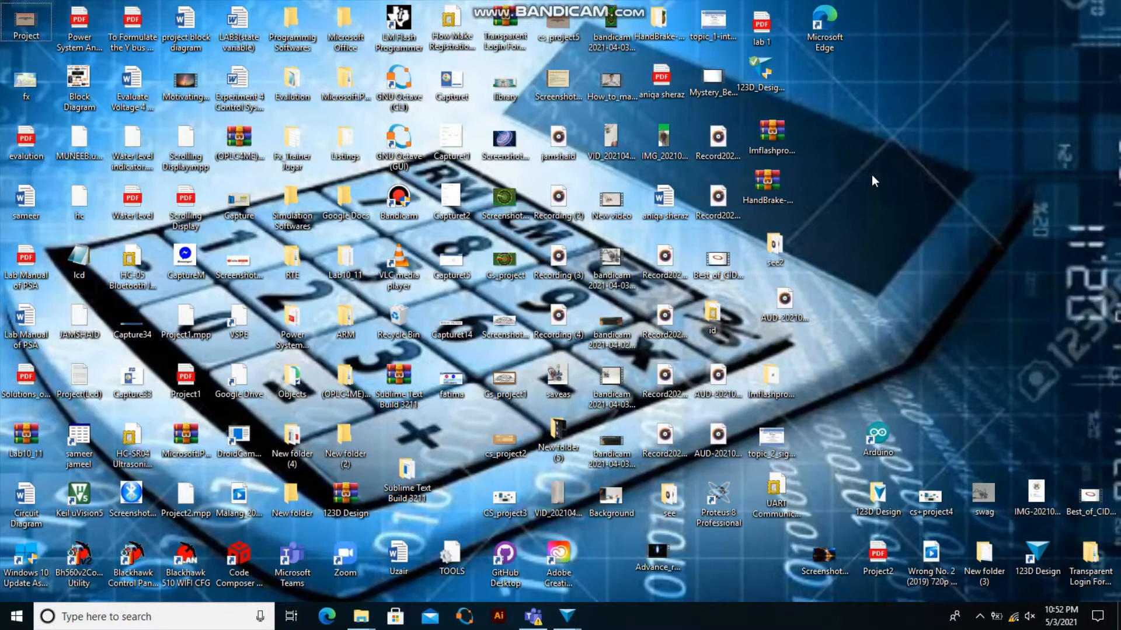
Open the 123D Design folder from the desktop, then switch to 123D Design with its untitled empty document
double_click(876, 501)
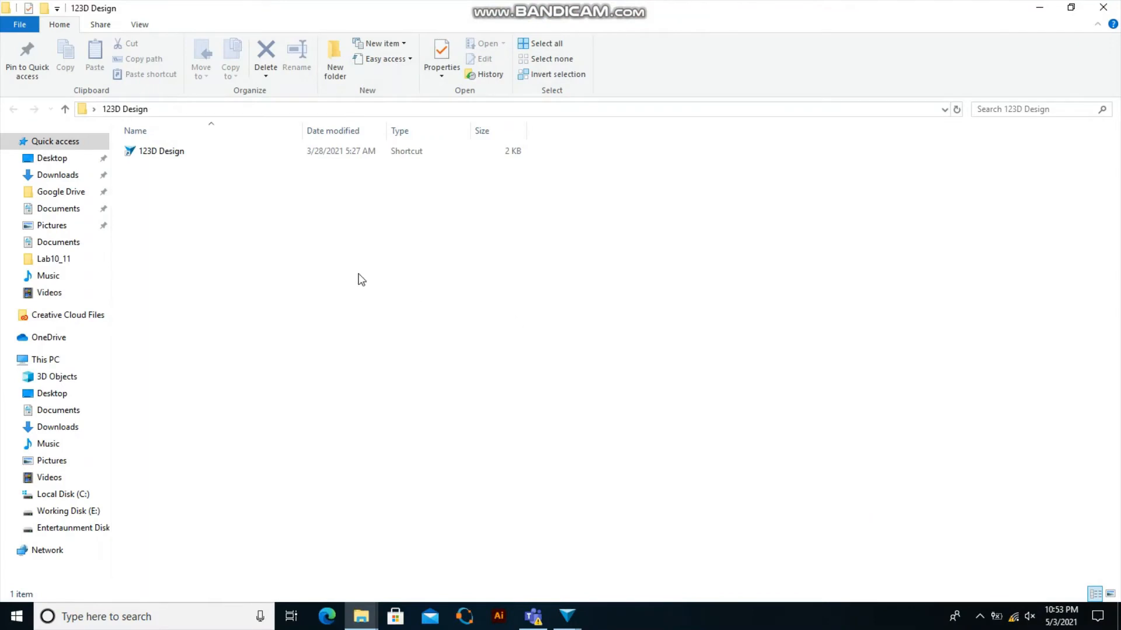
left_click(188, 153)
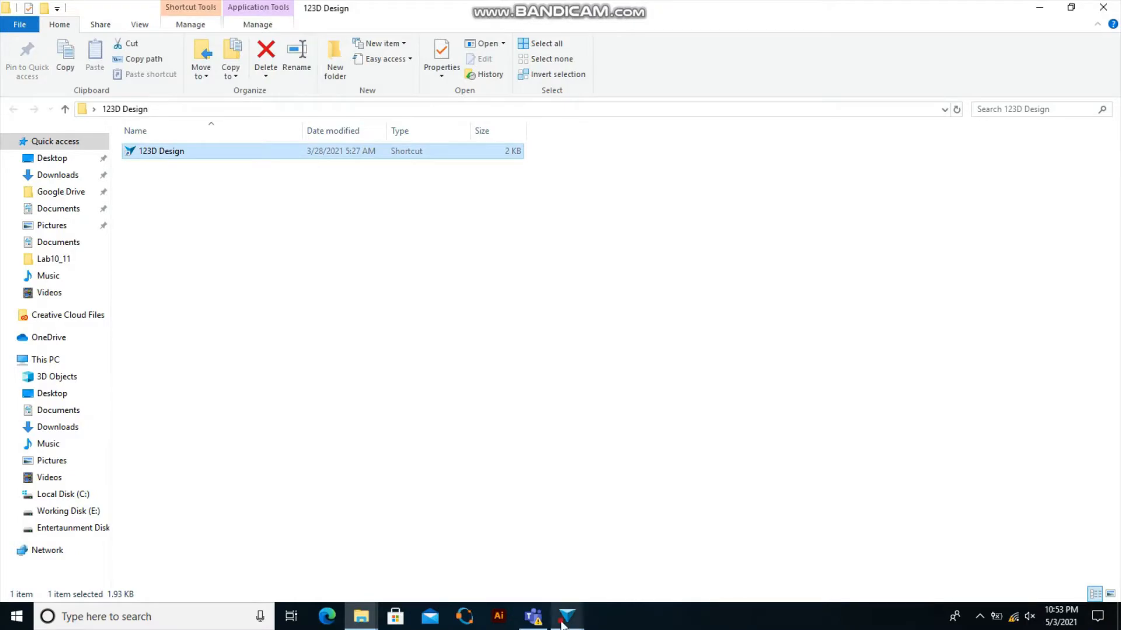
mouse_move(562, 625)
left_click(516, 558)
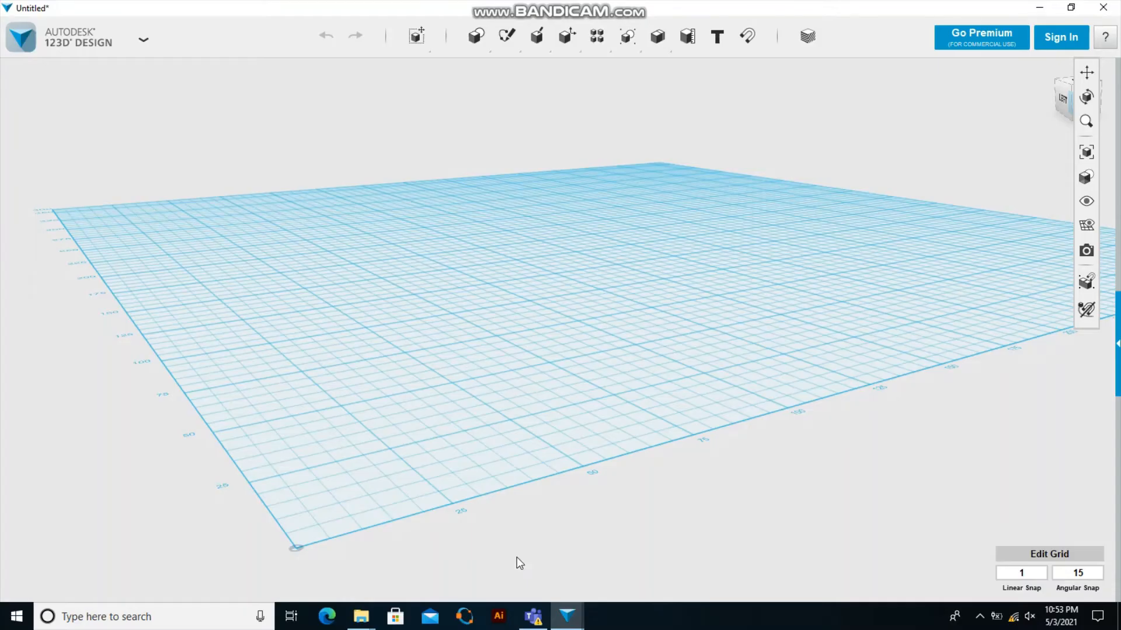
right_click_drag(679, 462, 724, 488)
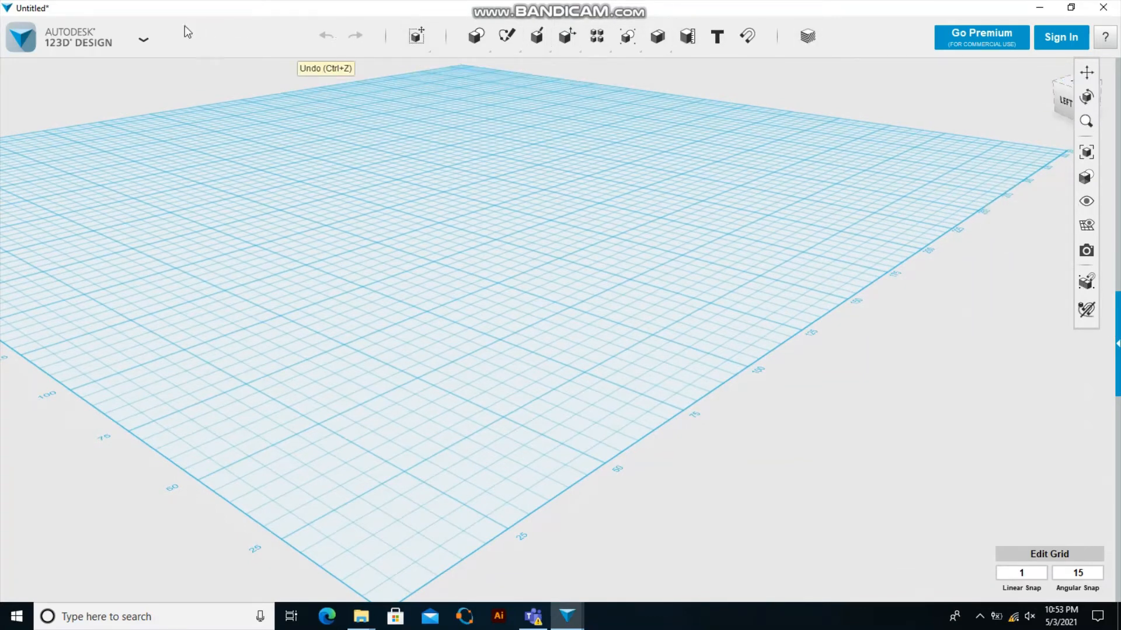
Look through the file commands for saving, copying, importing, 3D and 2D export, 3D printing and sending
left_click(142, 42)
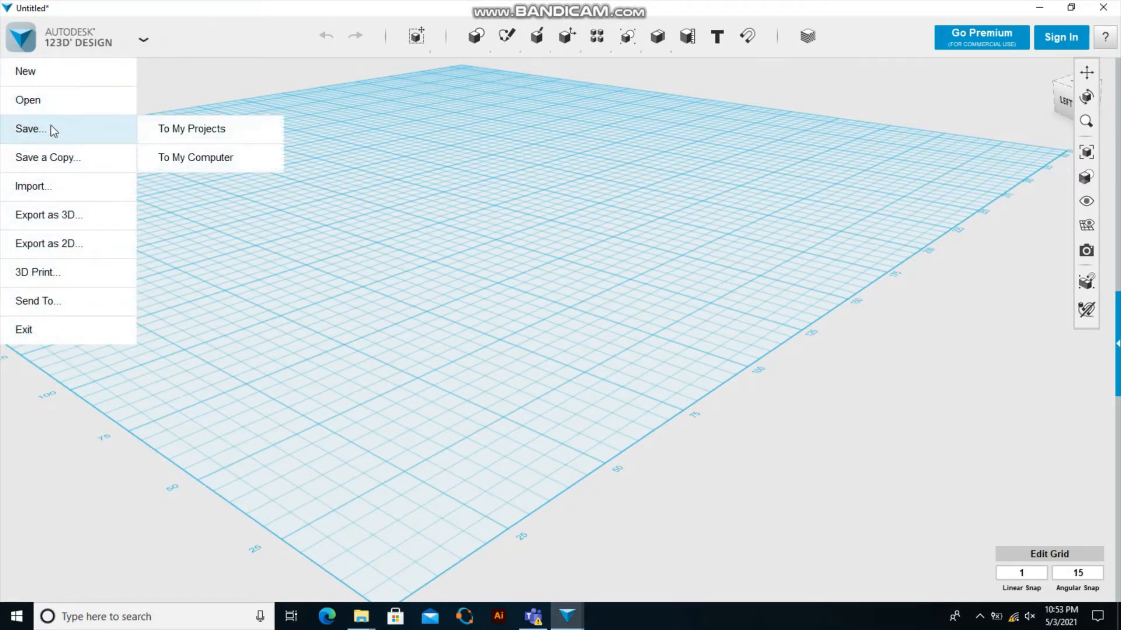
mouse_move(44, 164)
mouse_move(39, 193)
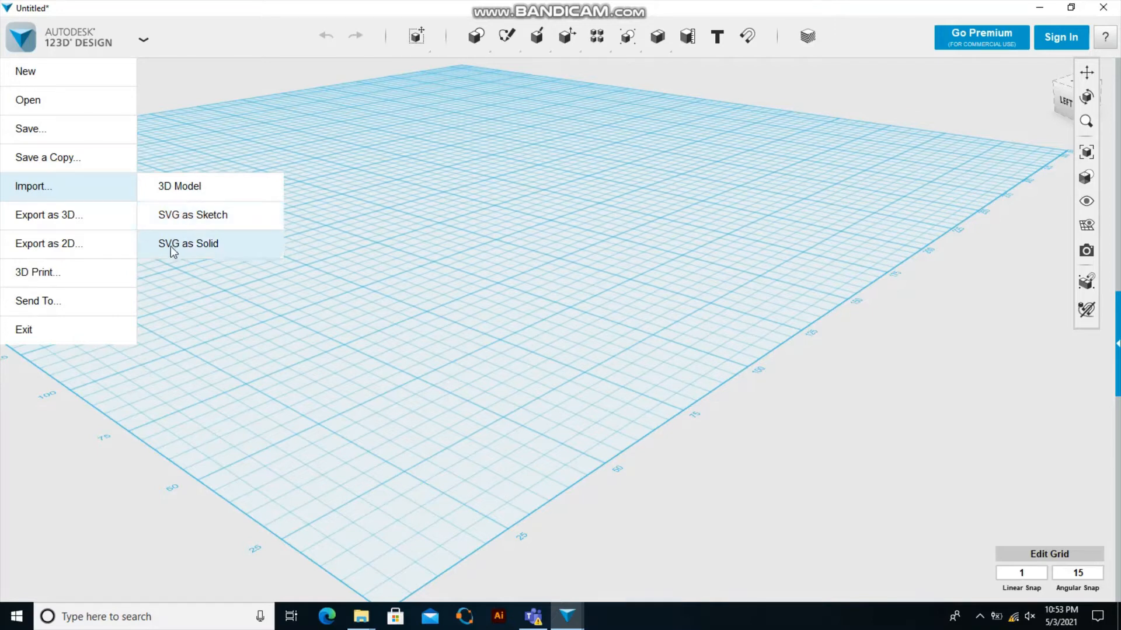
mouse_move(70, 216)
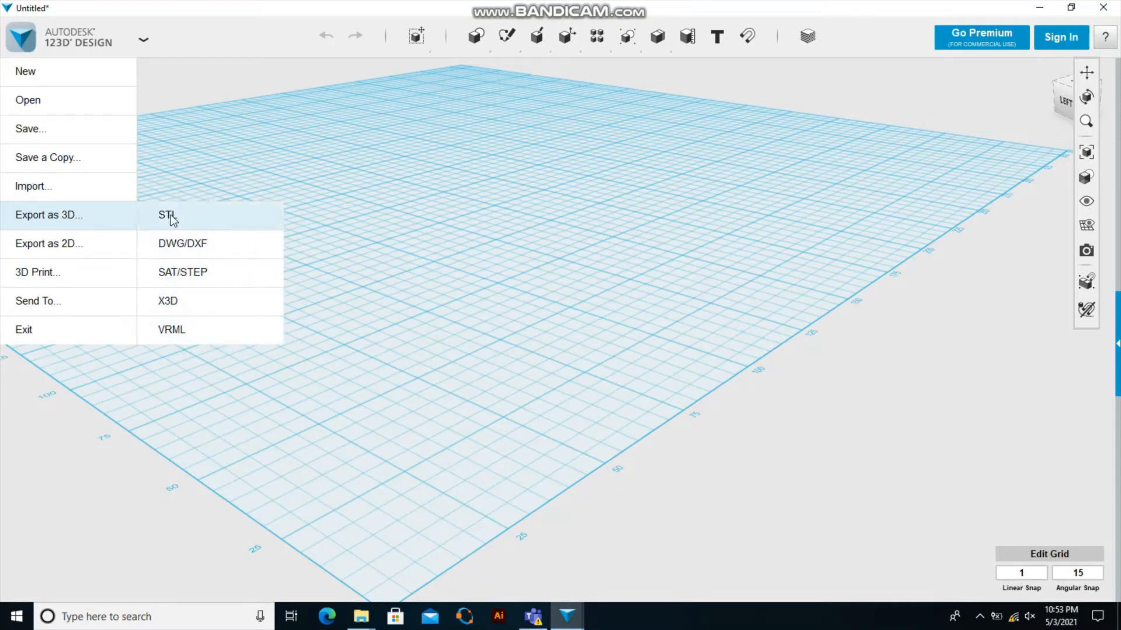
mouse_move(75, 251)
mouse_move(41, 278)
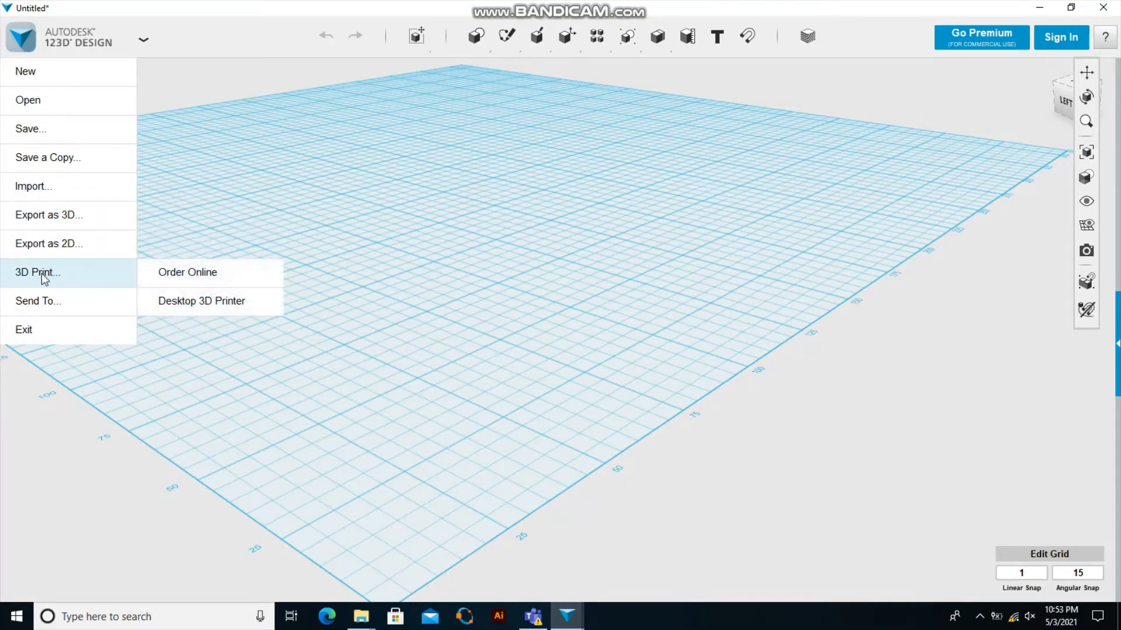
mouse_move(116, 302)
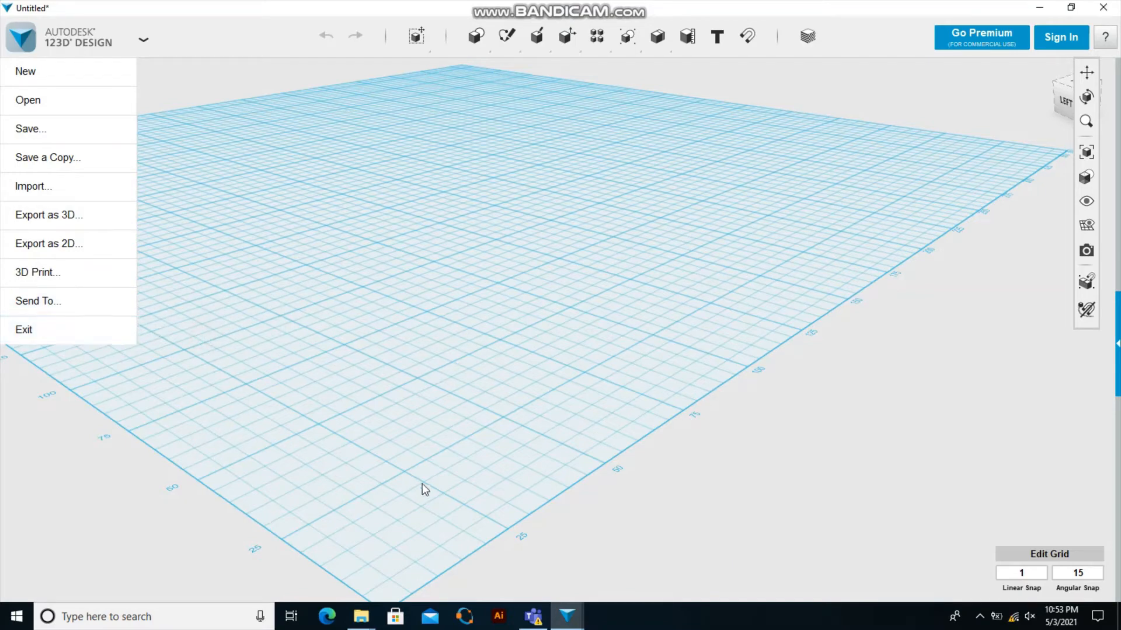
Switch to the already open home design and inspect the building model
left_click(563, 614)
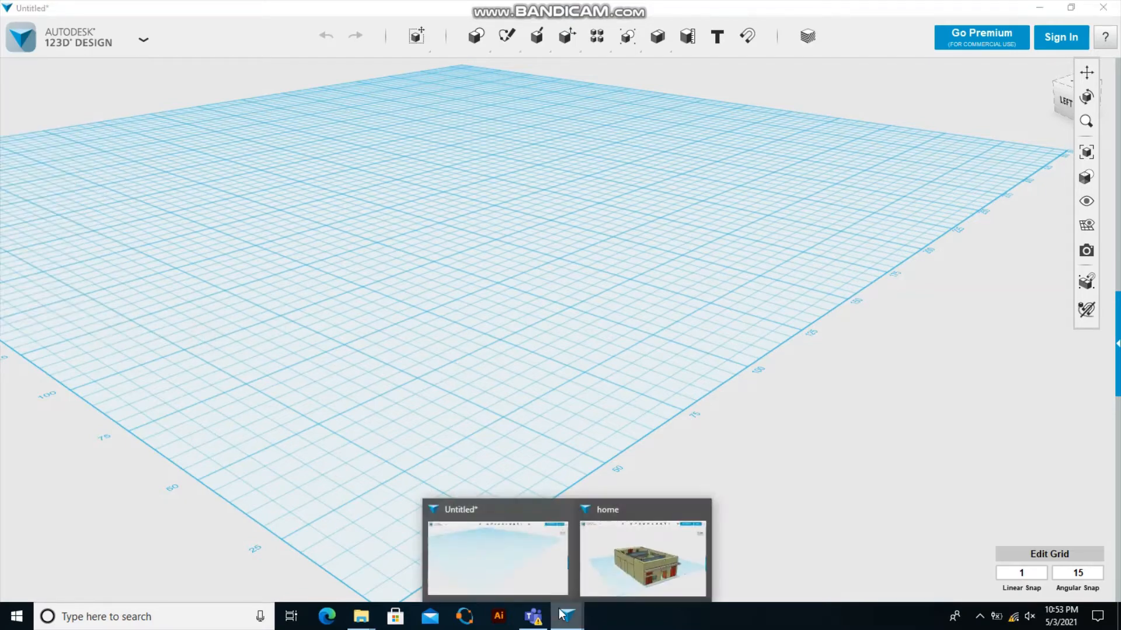
left_click(655, 533)
left_click(960, 44)
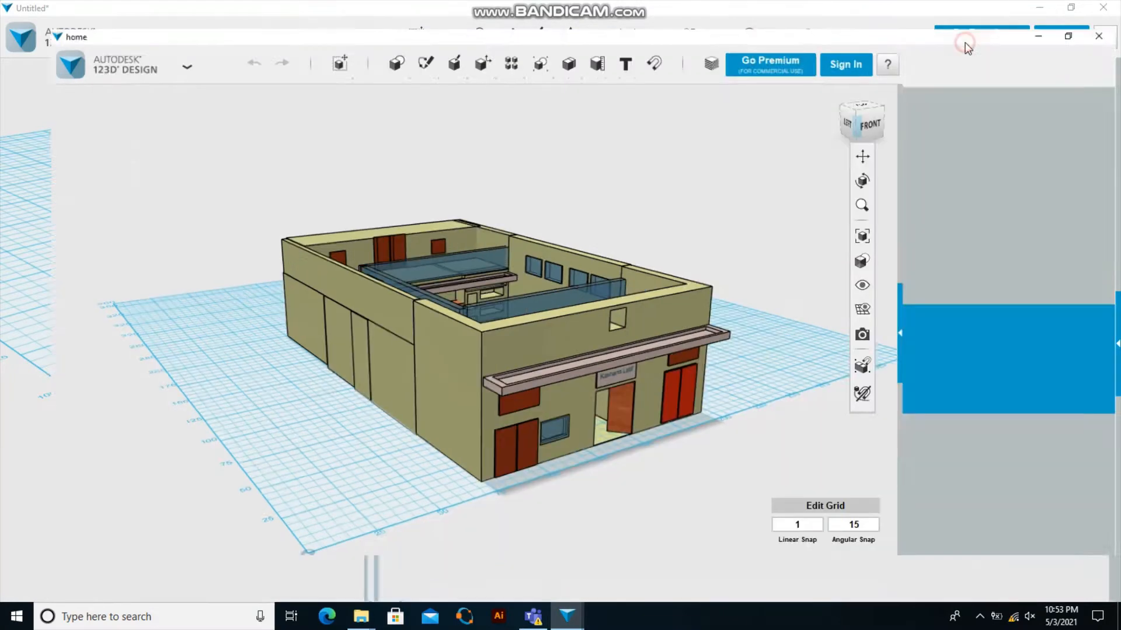
right_click_drag(745, 165, 841, 98)
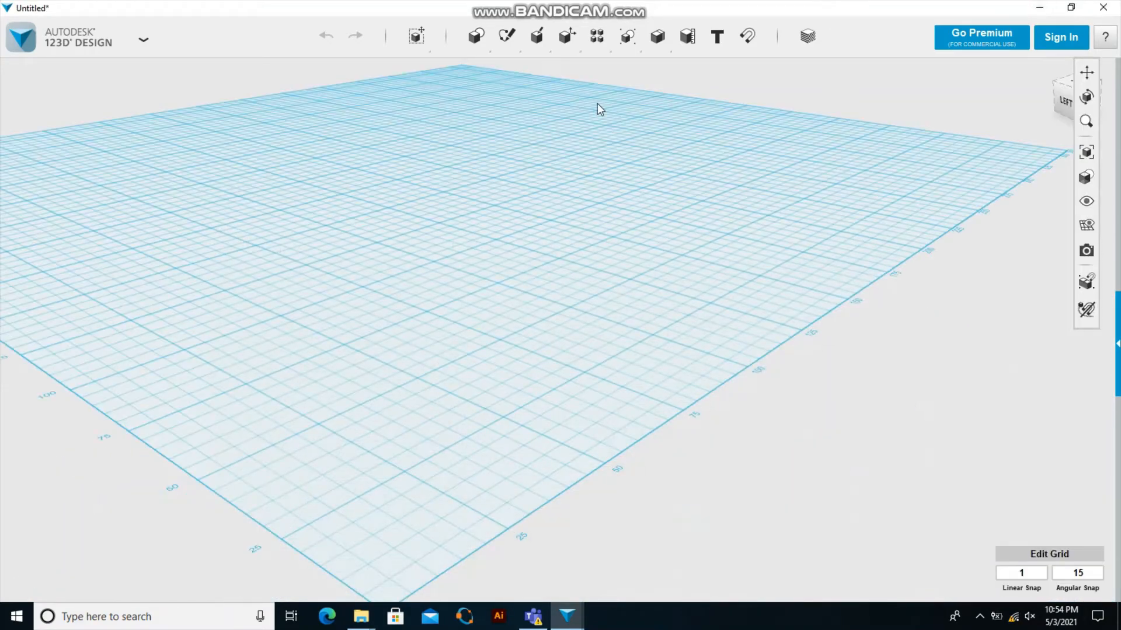
Try out the Pan, Orbit, Zoom and Fit navigation tools on the empty work grid
left_click(1088, 75)
right_click_drag(963, 180, 1026, 112)
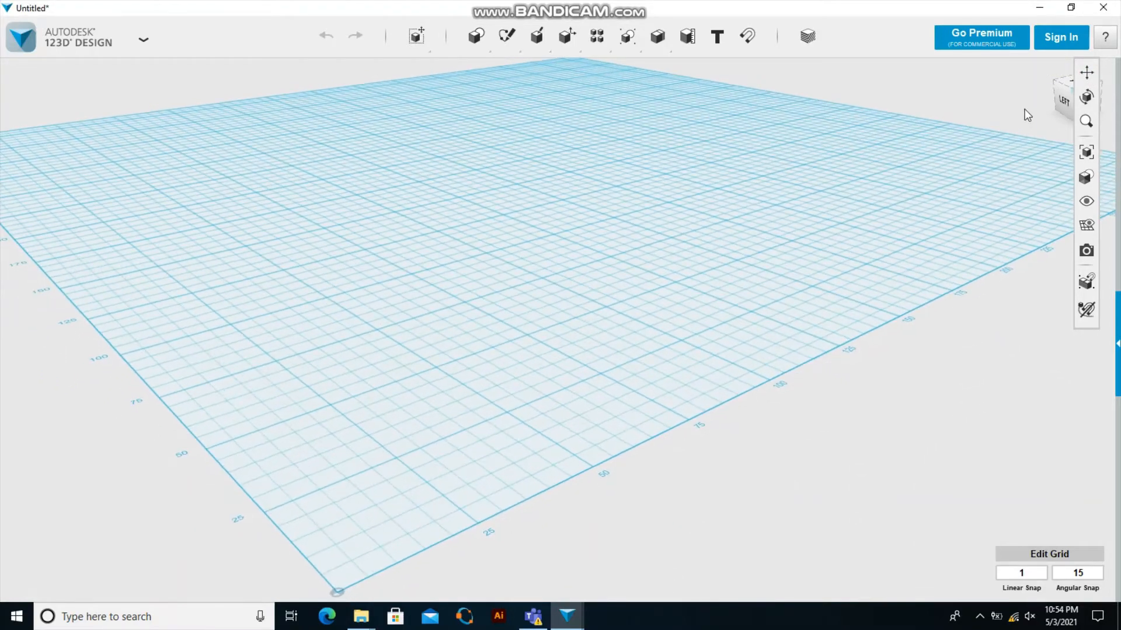
left_click(1087, 73)
left_click_drag(636, 308, 630, 333)
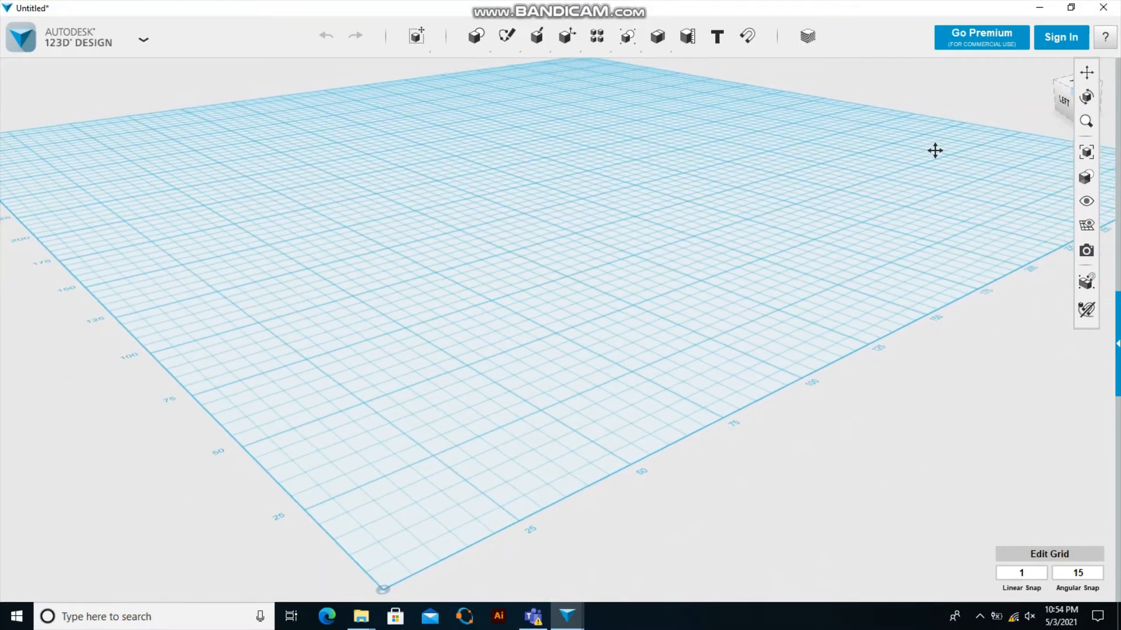
left_click(1087, 98)
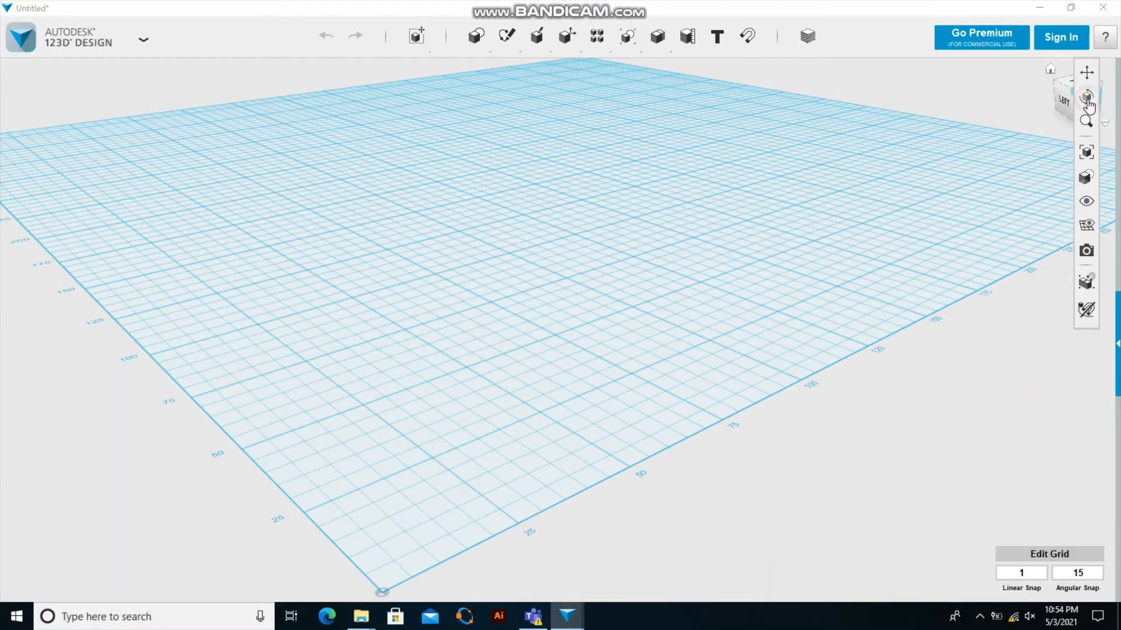
mouse_move(559, 238)
left_mouse_down()
mouse_move(636, 233)
mouse_move(505, 235)
mouse_move(575, 249)
left_mouse_up()
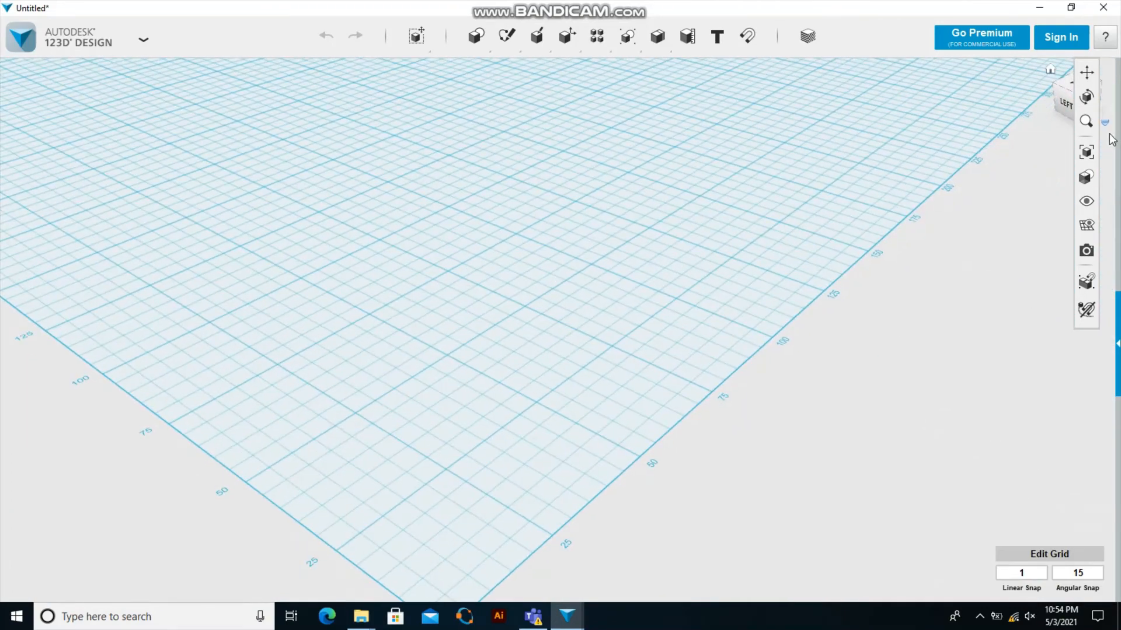
left_click(1089, 124)
left_click(1084, 155)
right_click_drag(601, 163, 633, 149)
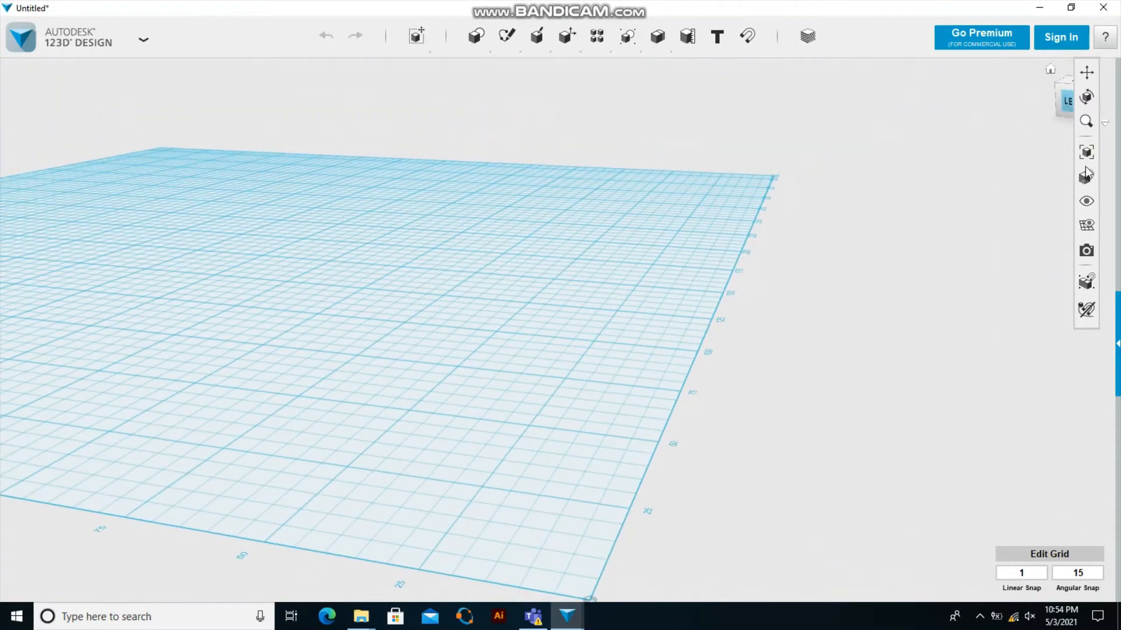
Set the display style to Materials Only, with solids and meshes shown and sketches hidden
mouse_move(1089, 179)
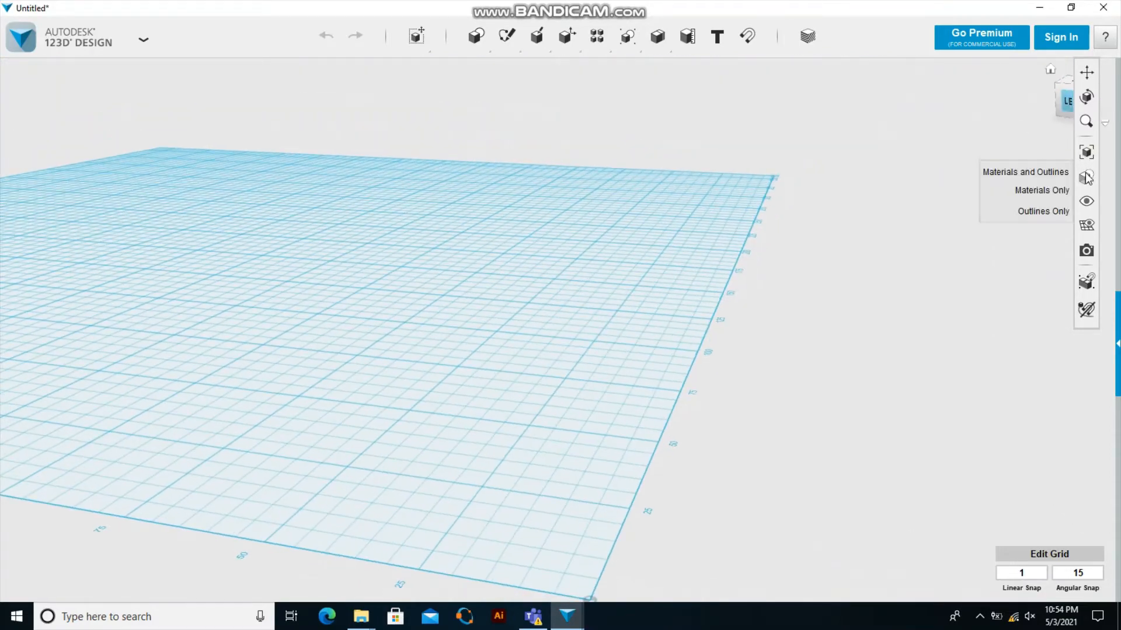
left_click(1042, 191)
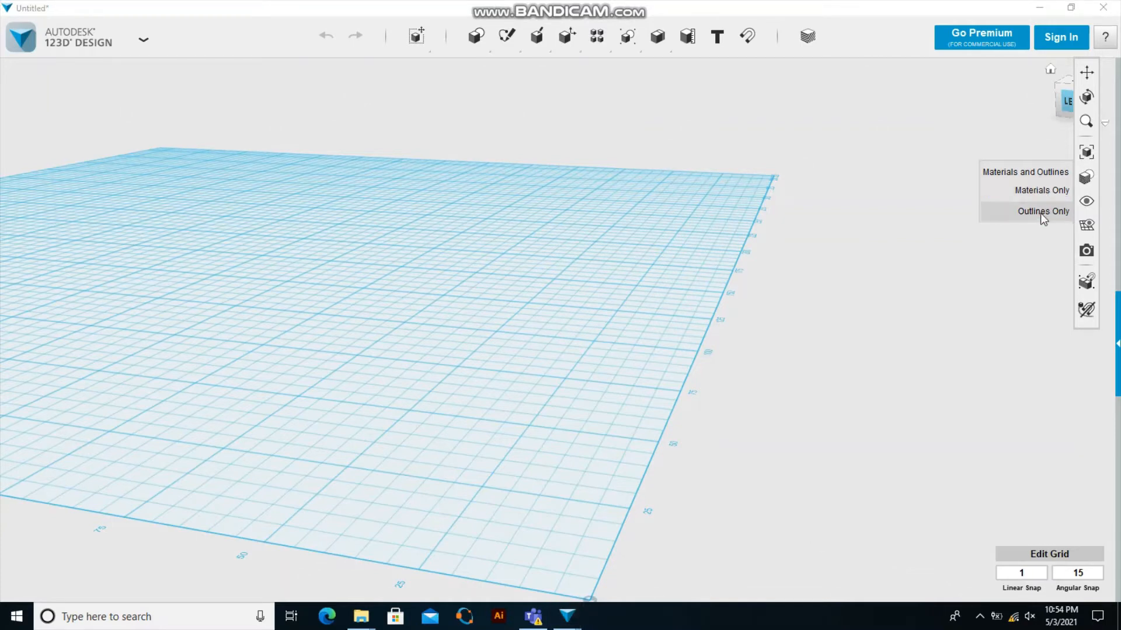
mouse_move(1086, 201)
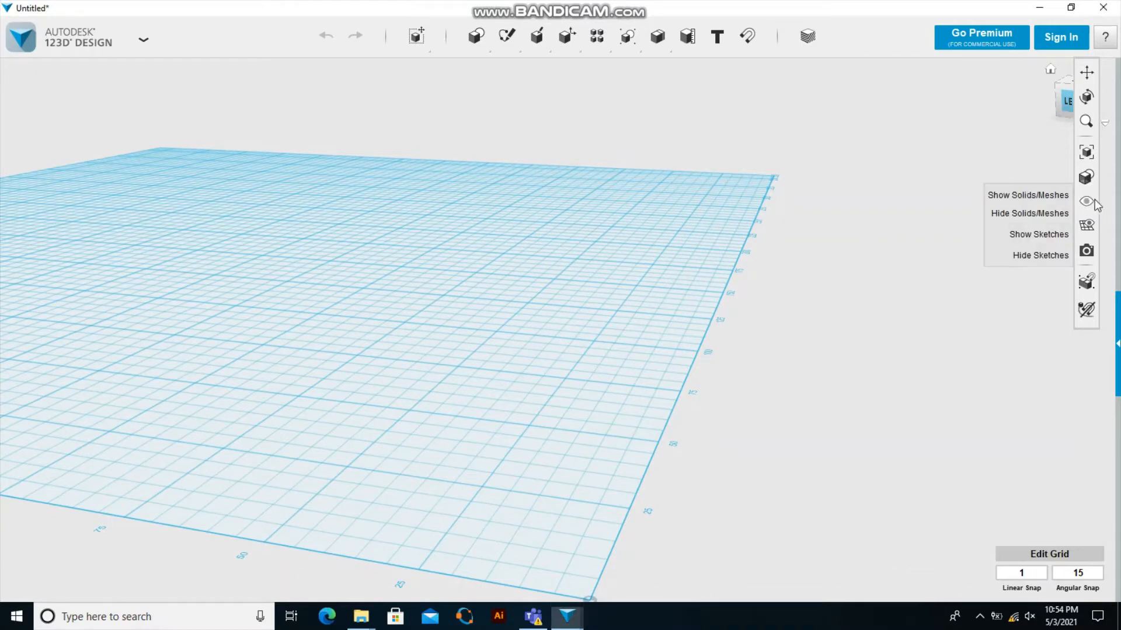
left_click(1052, 197)
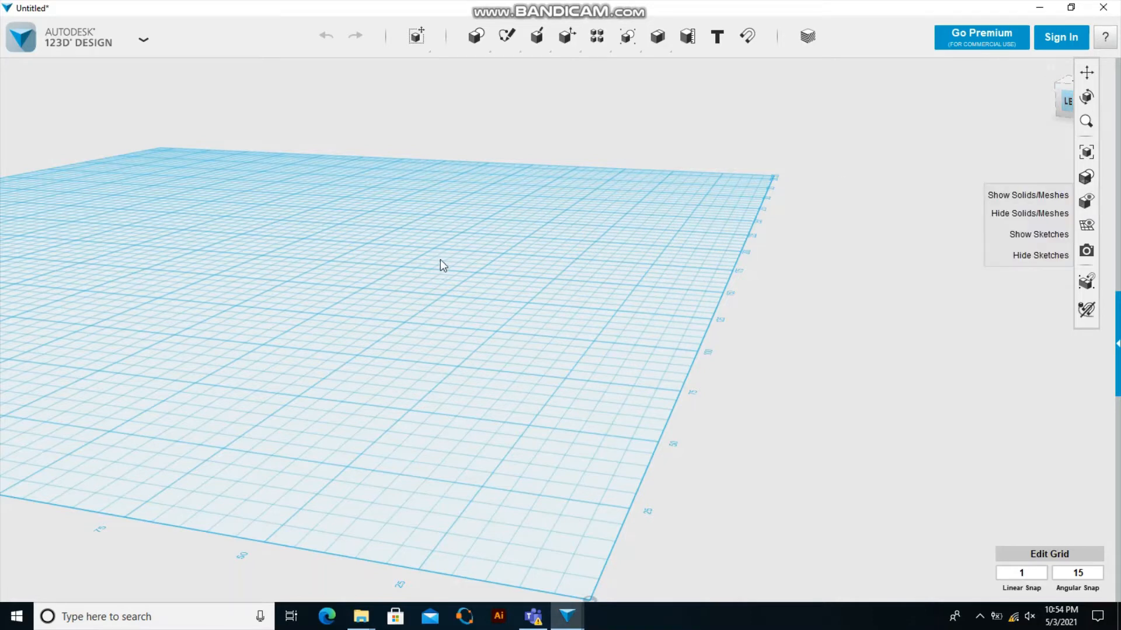
left_click(1037, 235)
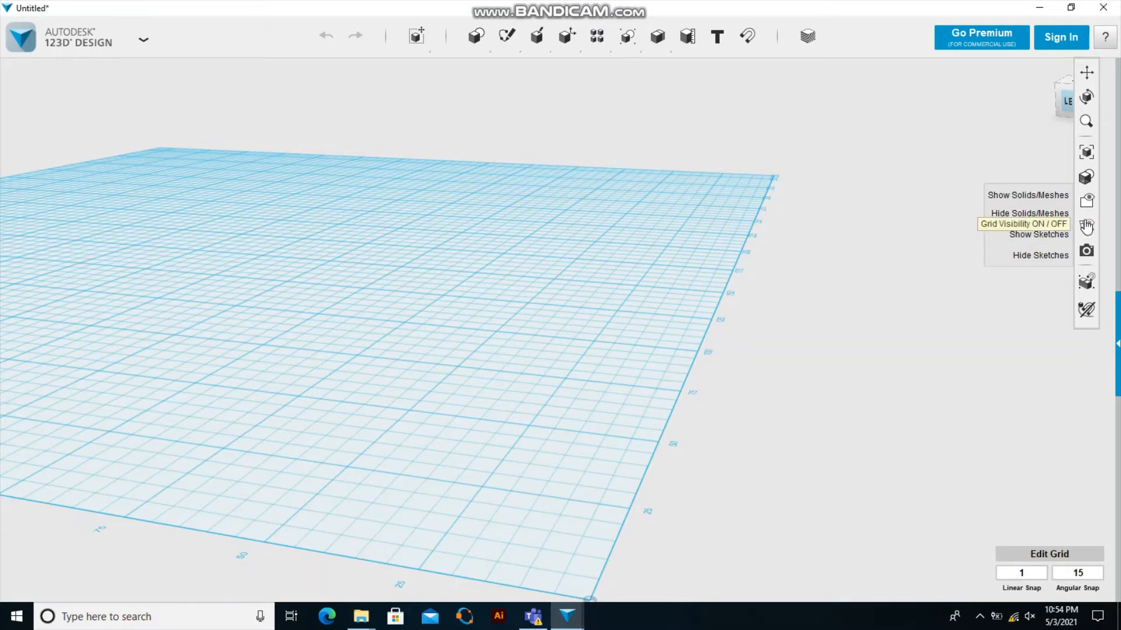
left_click(1036, 255)
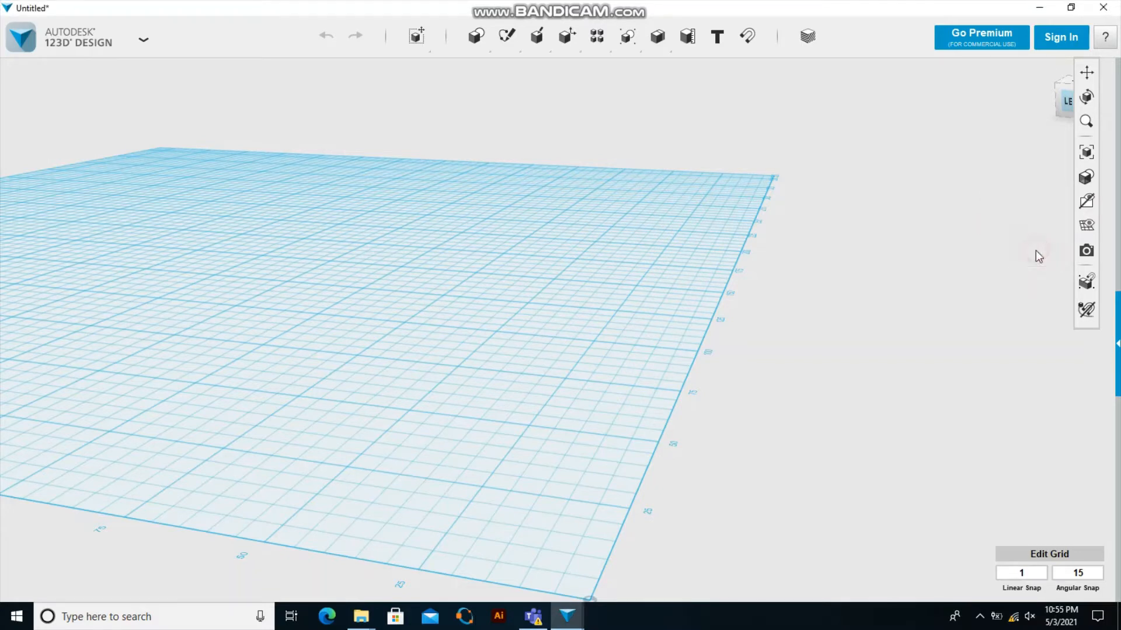
Toggle the grid visibility off and on twice, and try to capture a screenshot of the empty document
left_click(1087, 229)
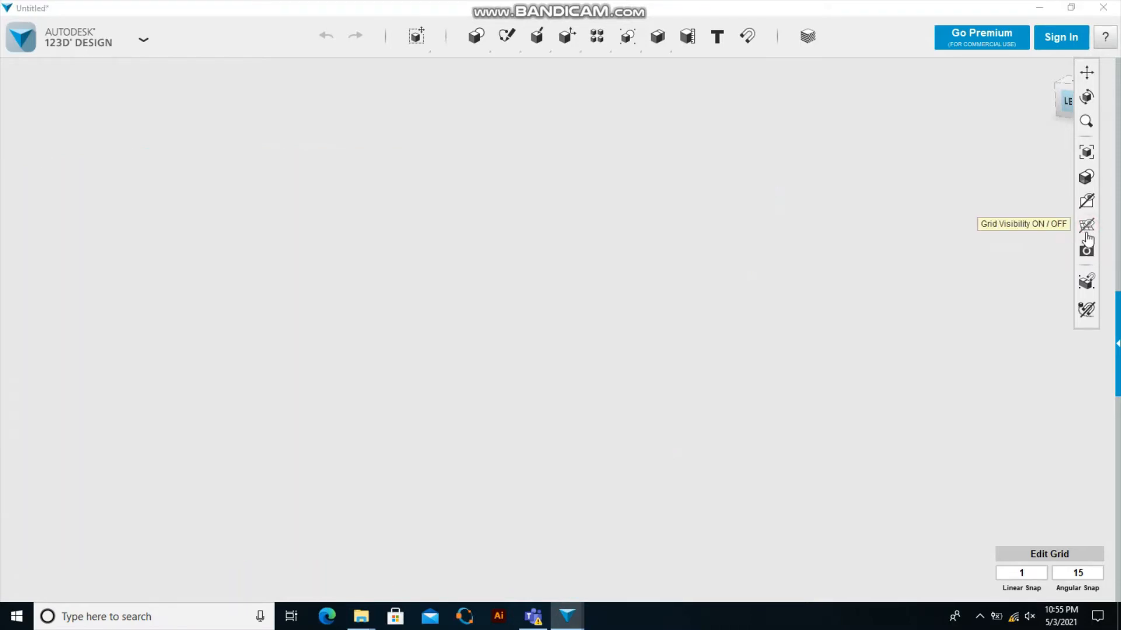
left_click(1087, 233)
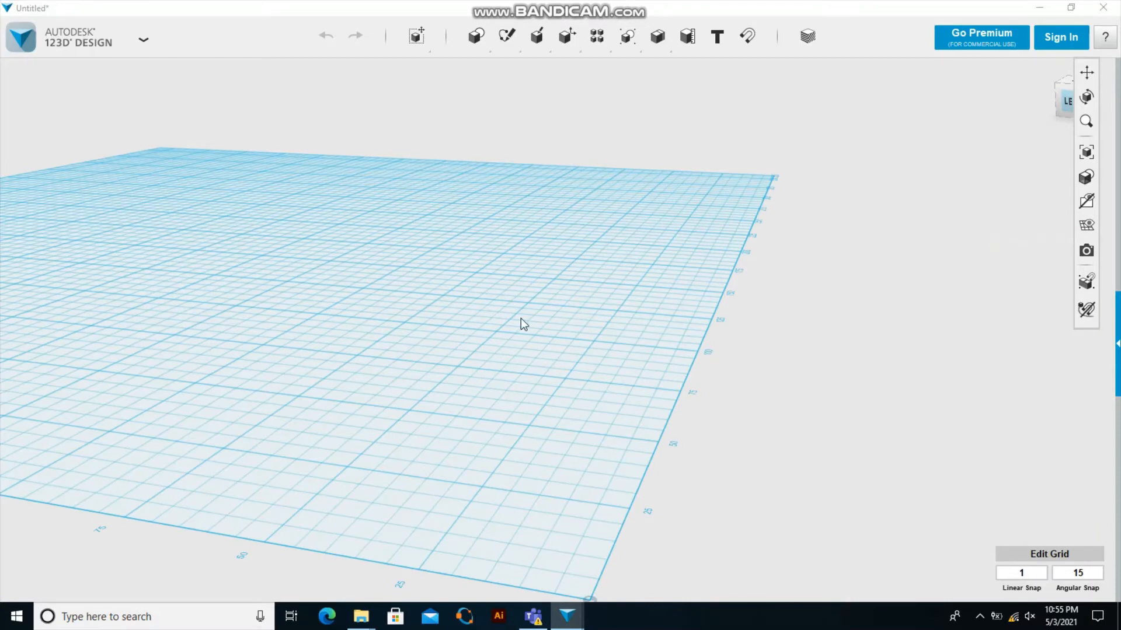
left_click(1085, 232)
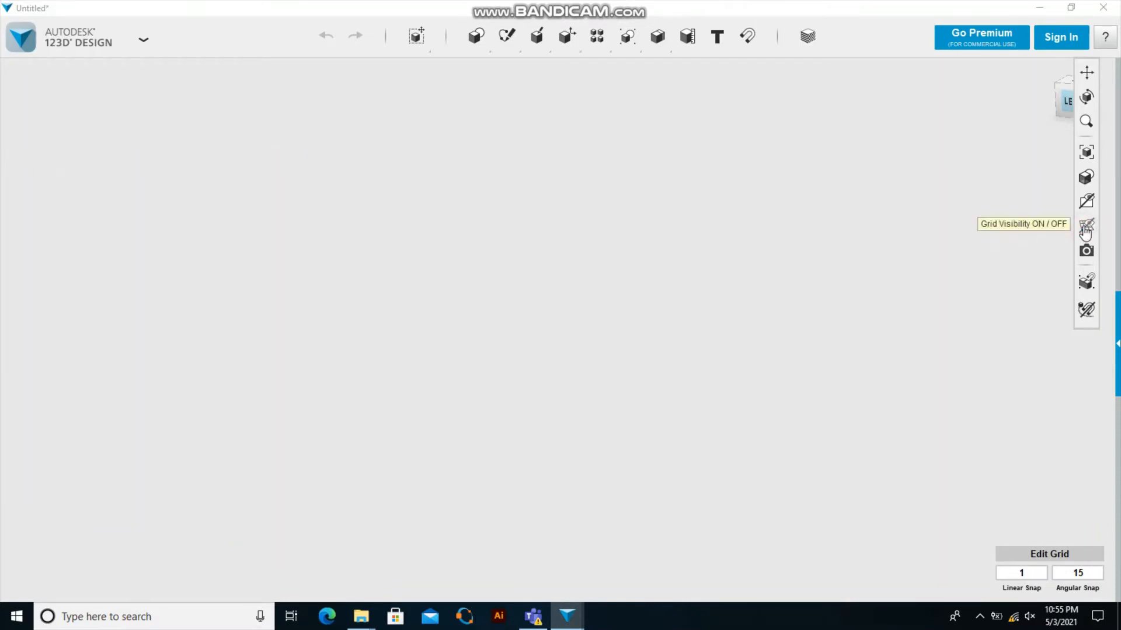
left_click(1086, 232)
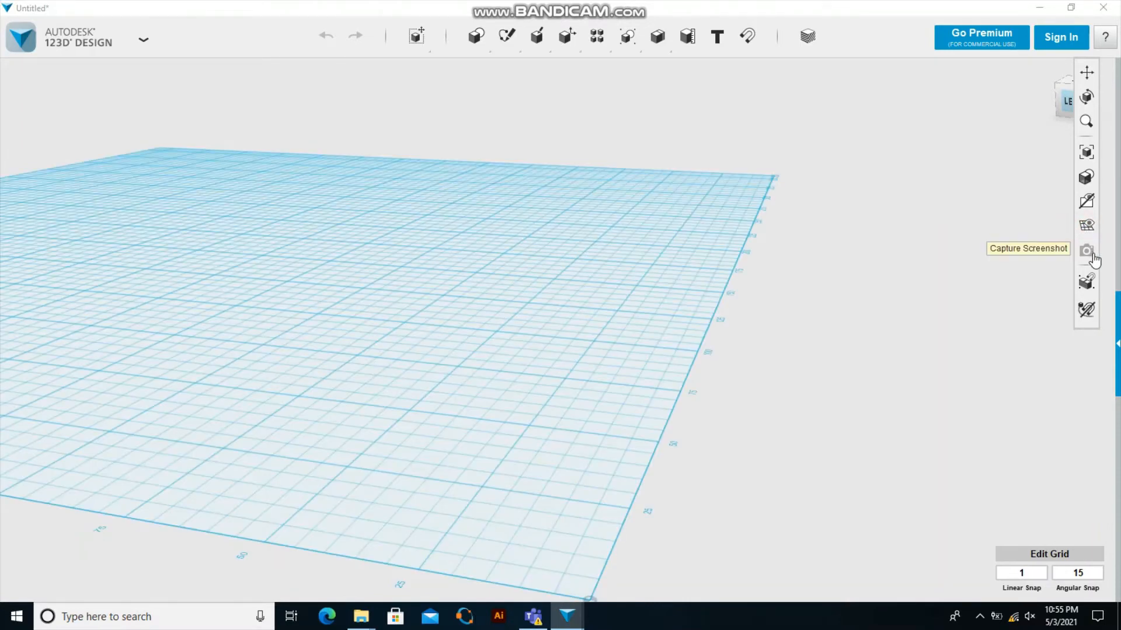
left_click(1088, 256)
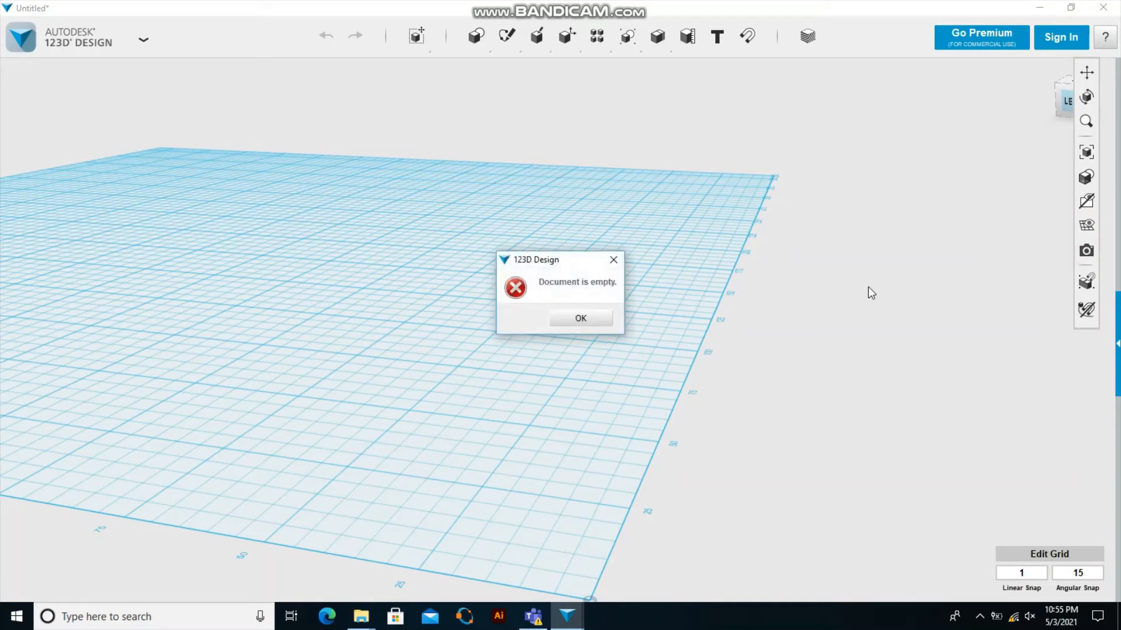
left_click(589, 320)
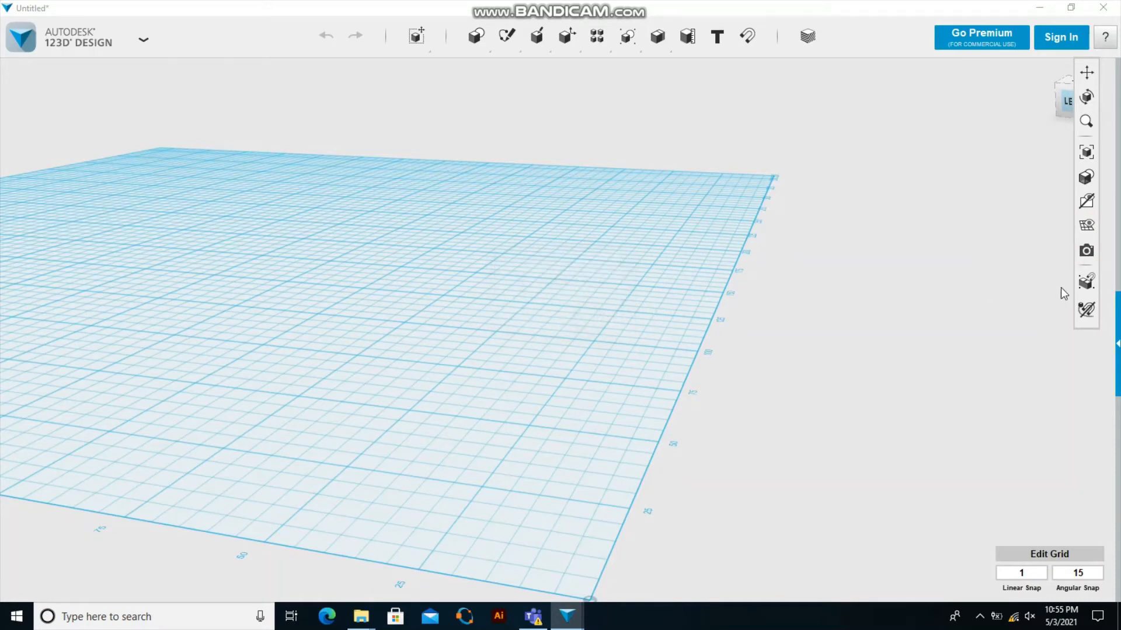
Toggle the two snapping settings and draw a selection box across the grid's edge
left_click(1089, 282)
left_click(1090, 314)
left_click_drag(674, 250, 715, 511)
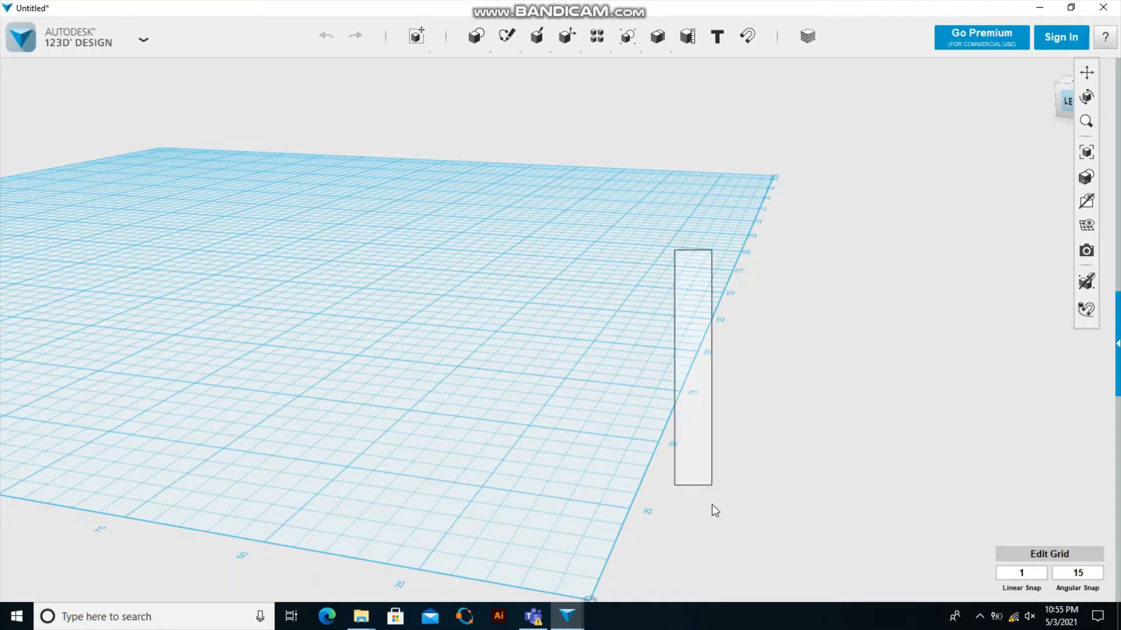
left_click(838, 417)
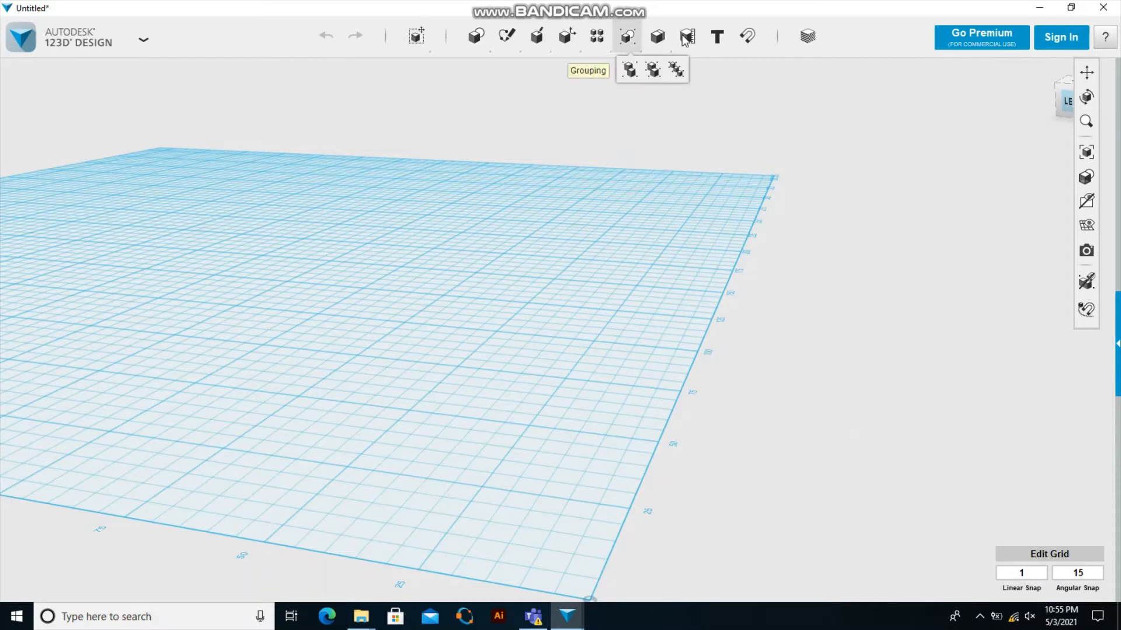
Look through the Transform tools, briefly starting the Move command
mouse_move(416, 38)
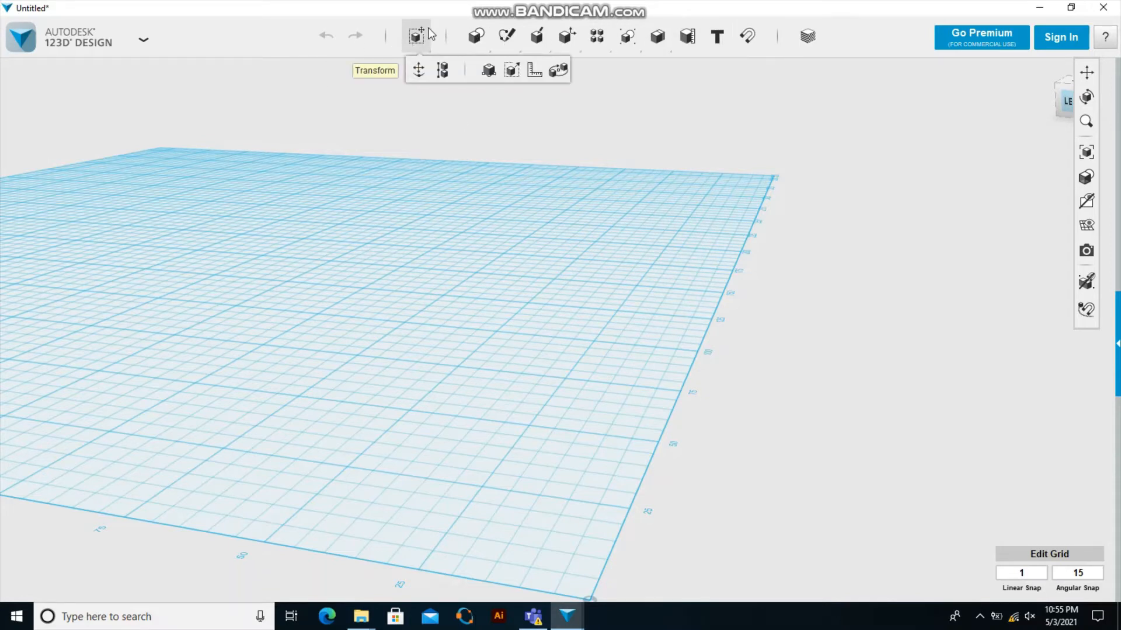
left_click(416, 72)
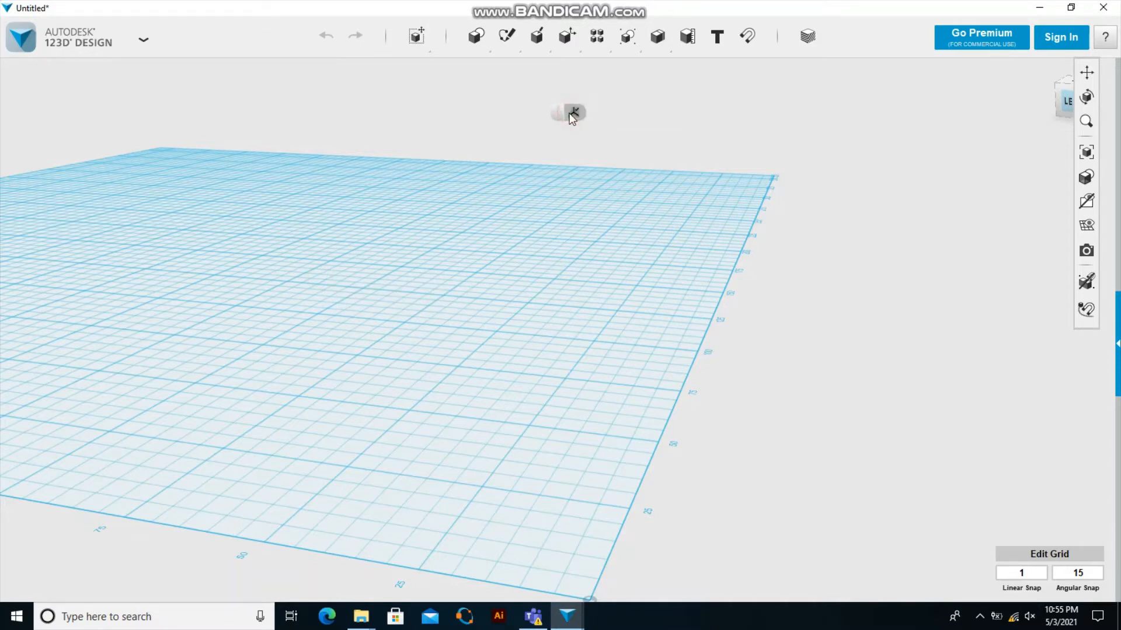
mouse_move(416, 44)
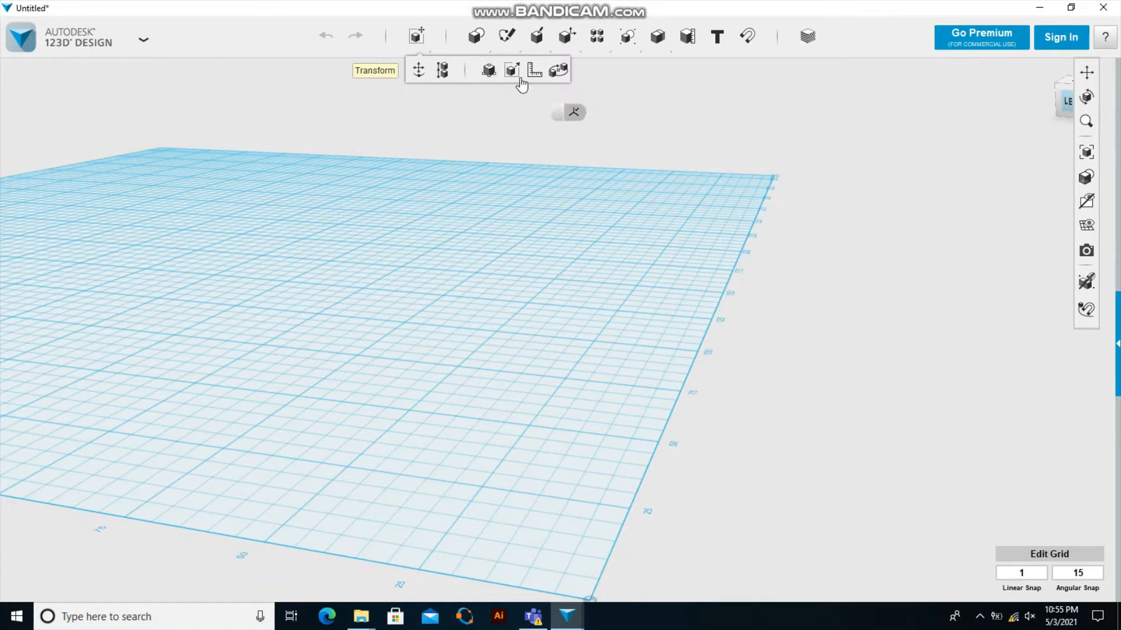
left_click(553, 73)
Place a box primitive near the middle of the grid and a sphere primitive behind it
mouse_move(495, 49)
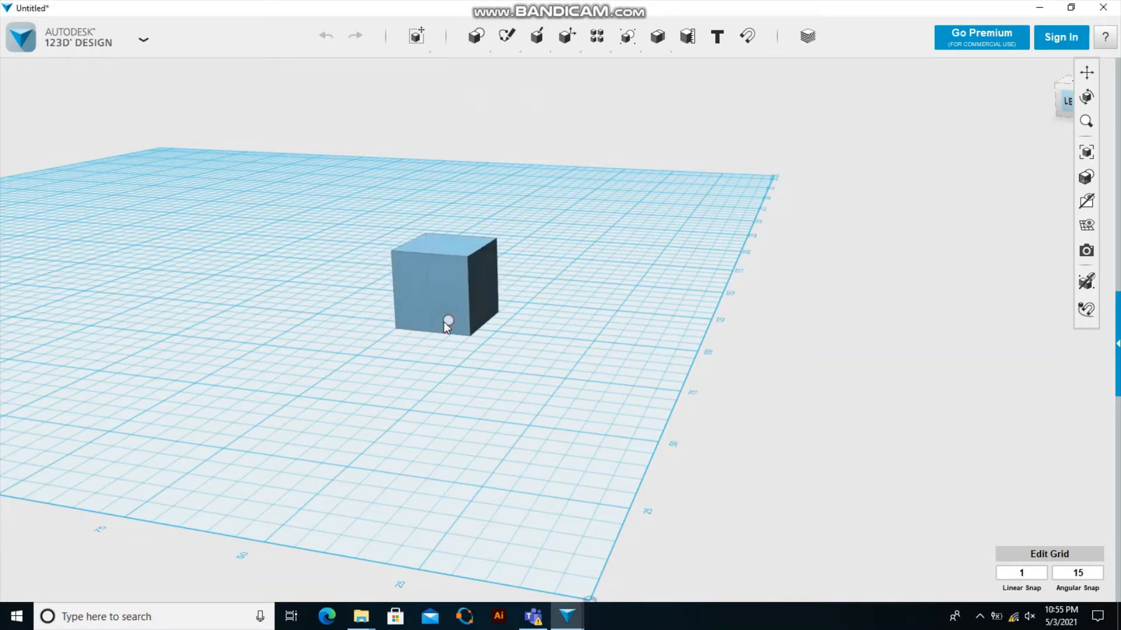
left_click(443, 321)
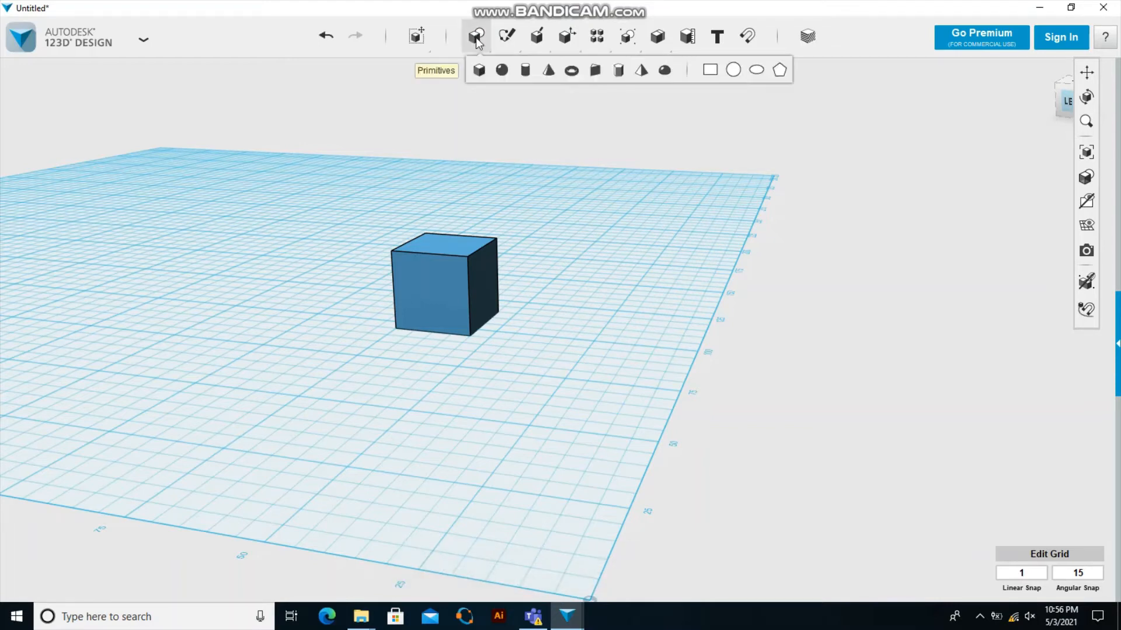
left_click(502, 71)
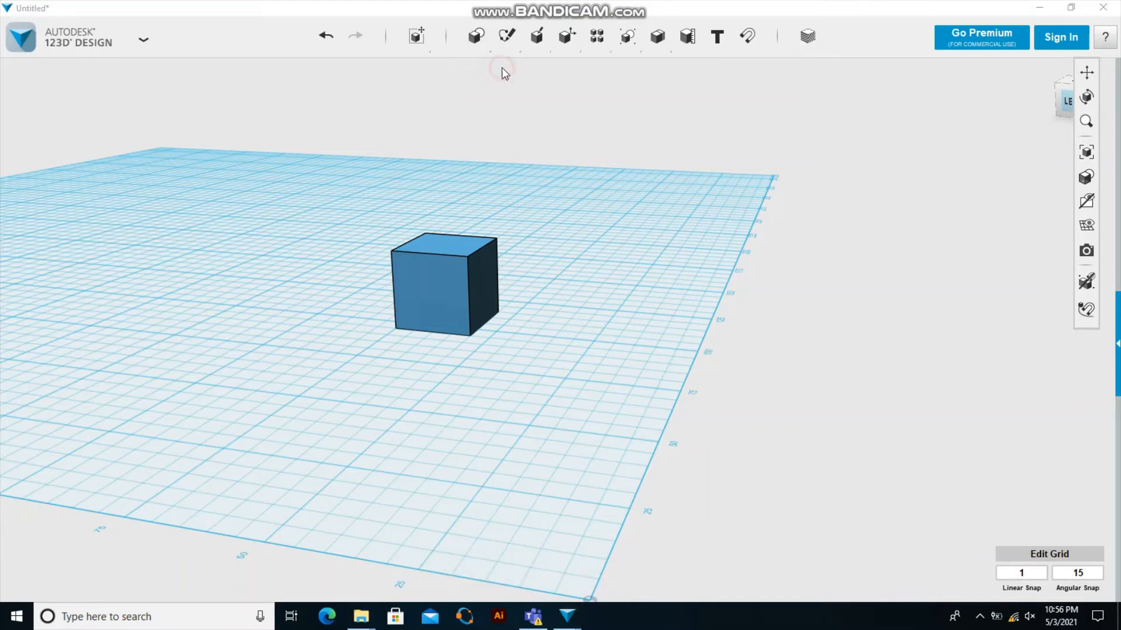
left_click(554, 260)
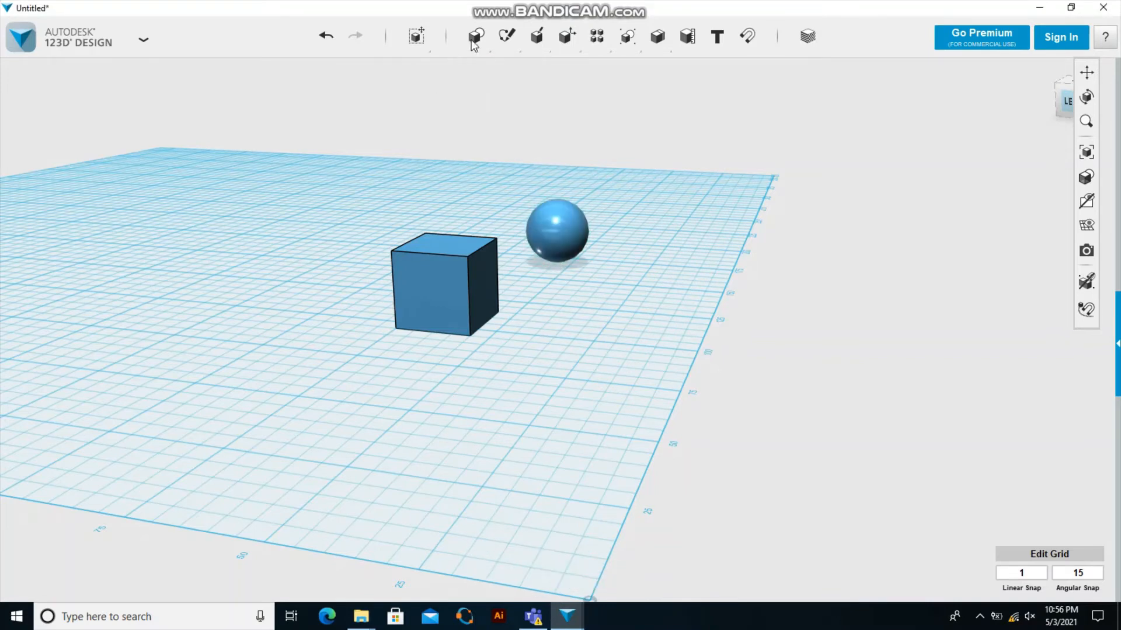
Place a rectangle primitive flat on the grid in front of the box
mouse_move(476, 38)
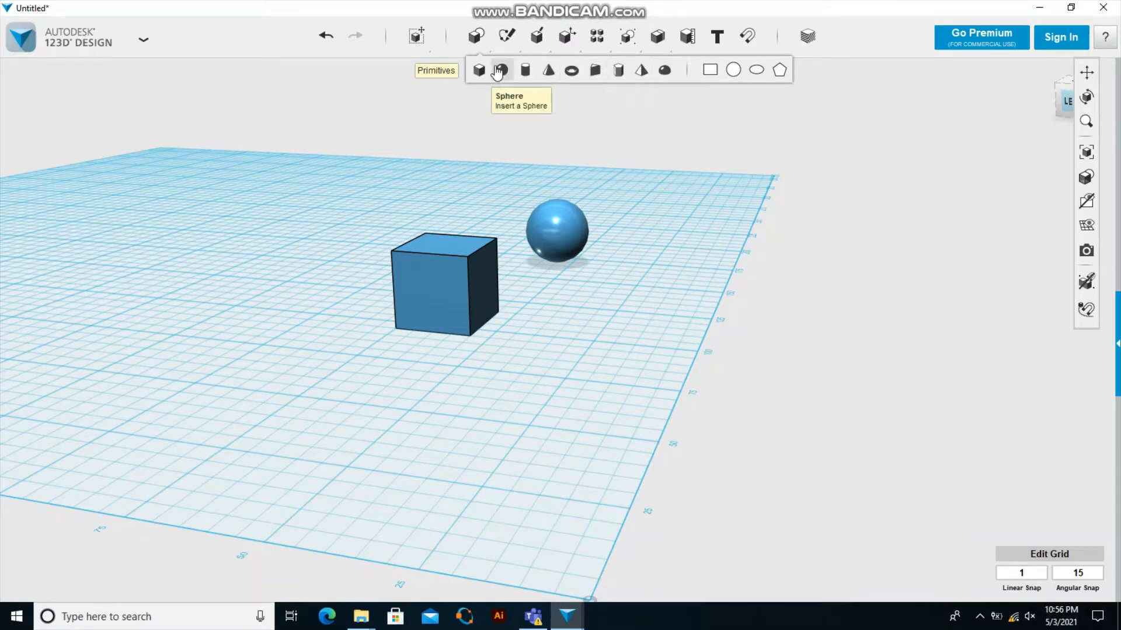
left_click(709, 71)
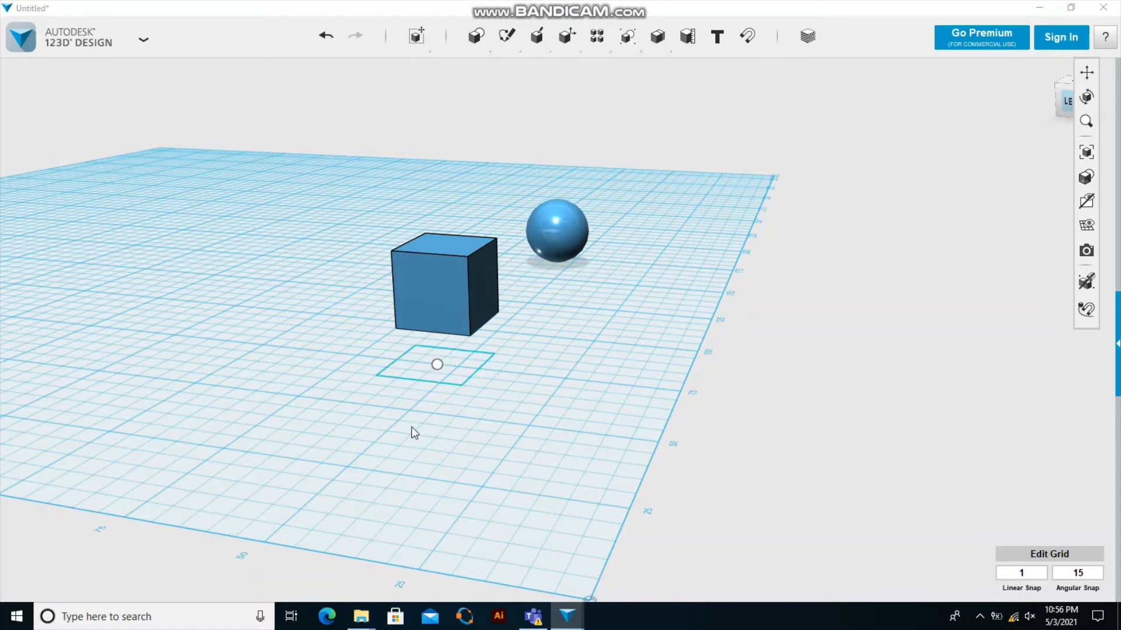
left_click(400, 447)
left_click(400, 447)
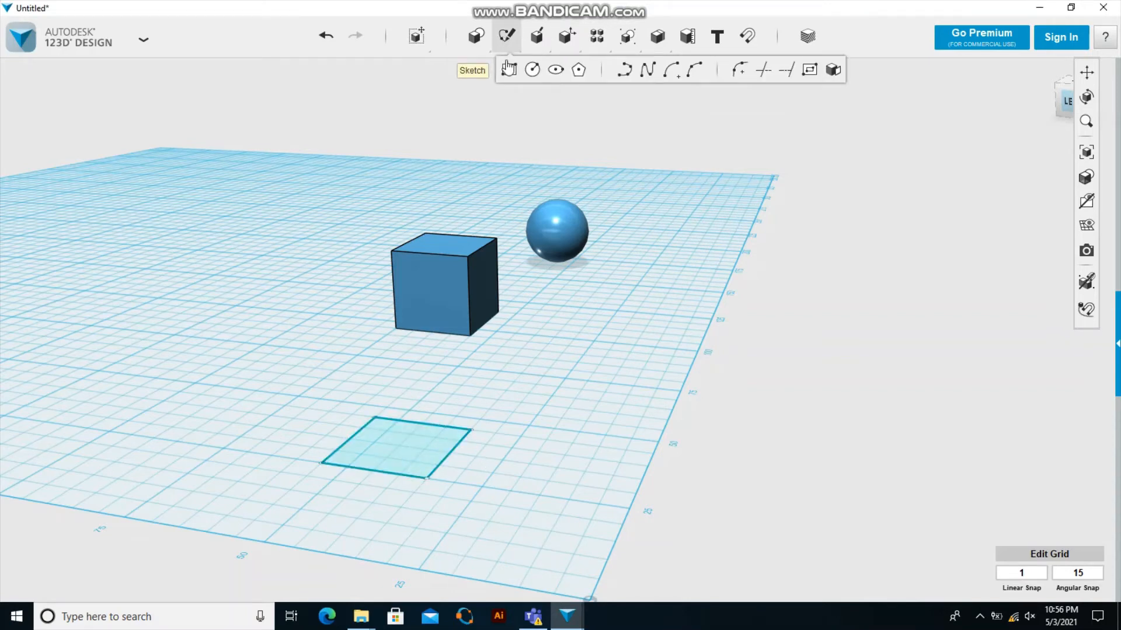
Sketch a larger rectangle on the grid so that it partly overlaps the small rectangle
left_click(508, 71)
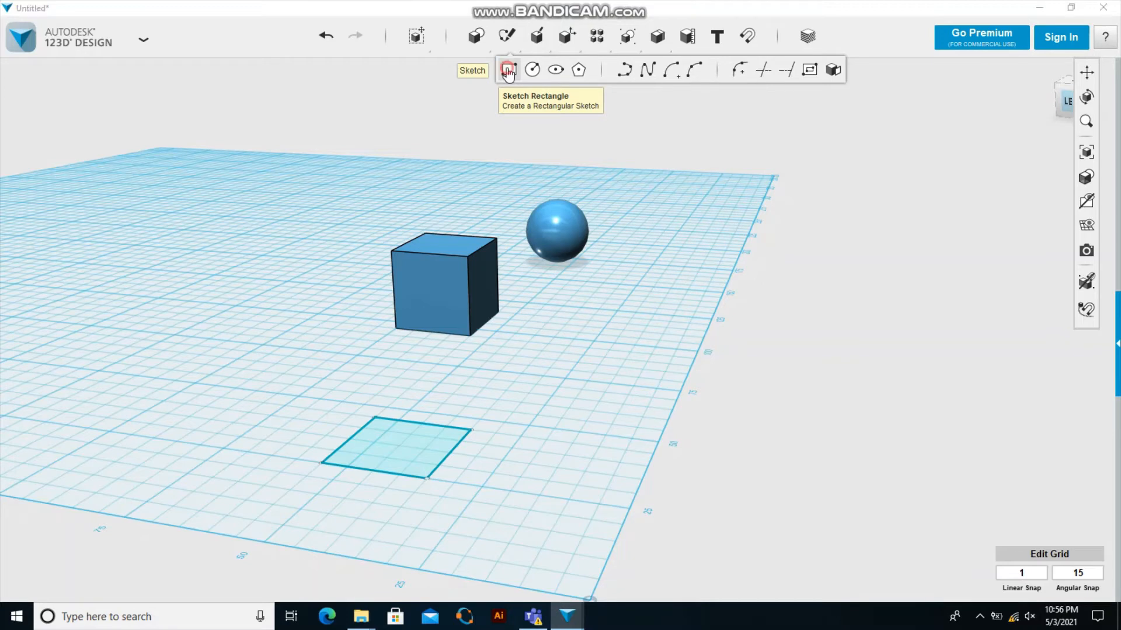
left_click(161, 376)
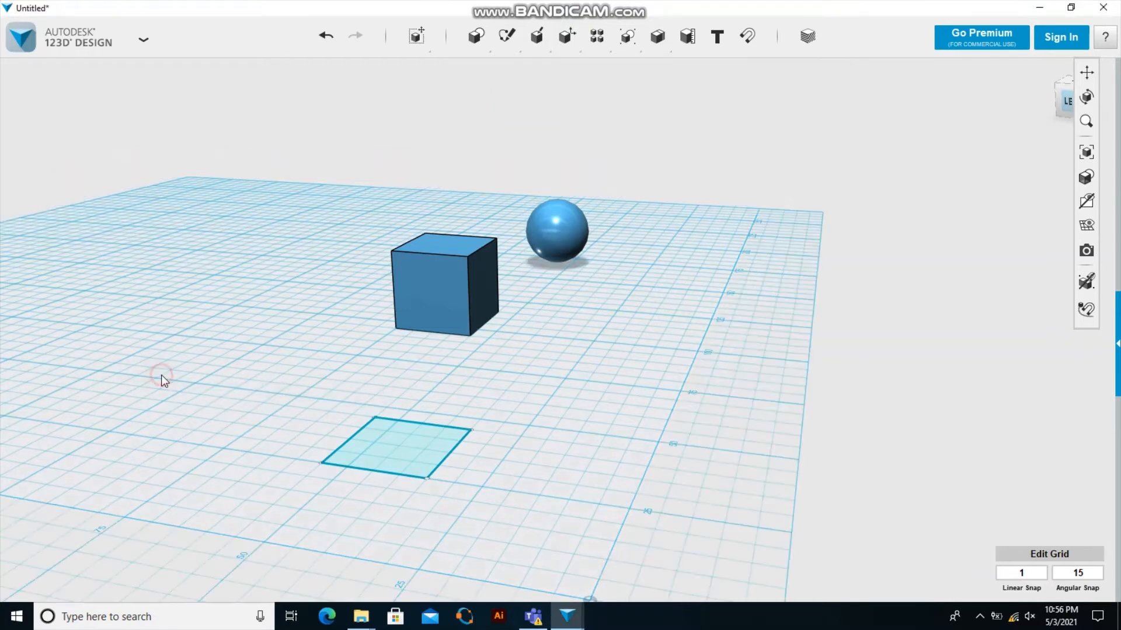
left_click(272, 390)
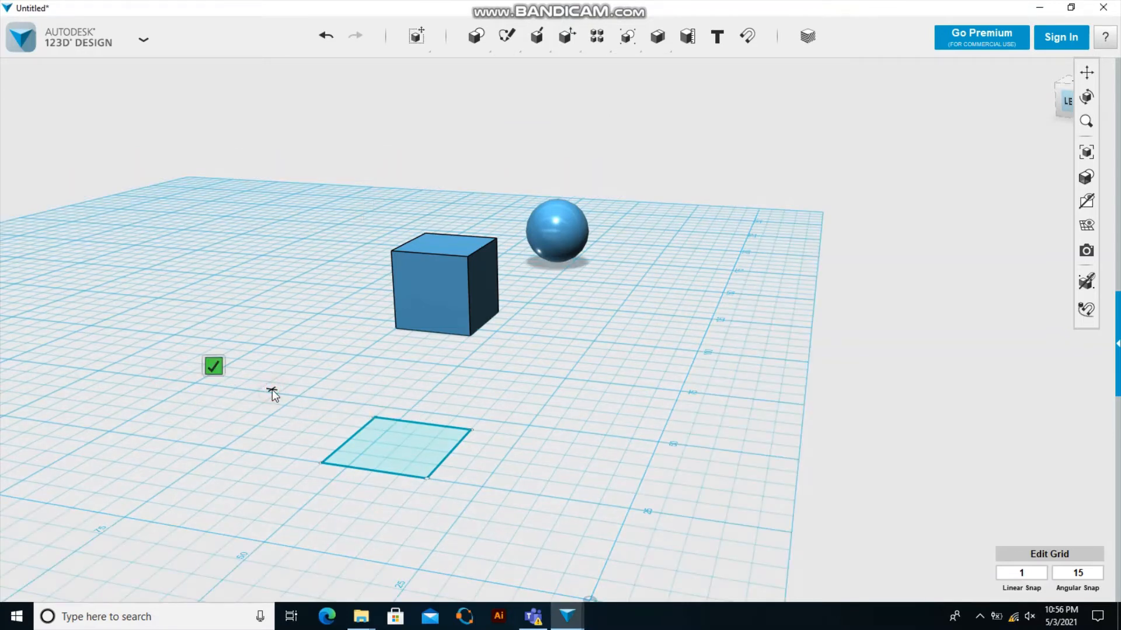
left_click(344, 527)
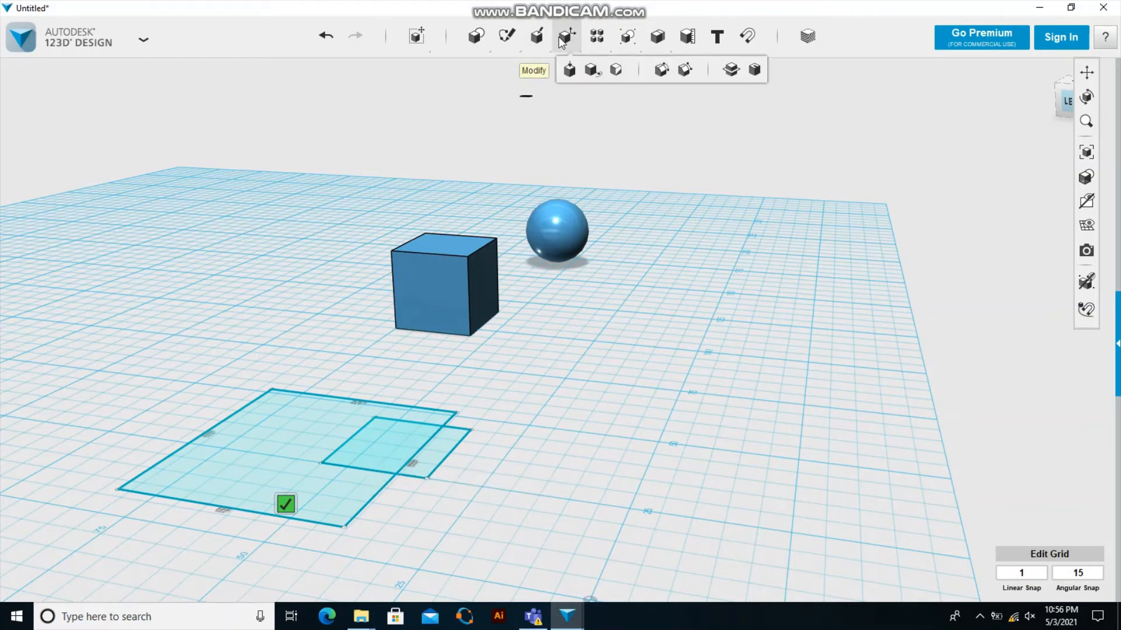
Sketch an open V-shaped polyline of two segments on the grid beside the rectangles
mouse_move(508, 58)
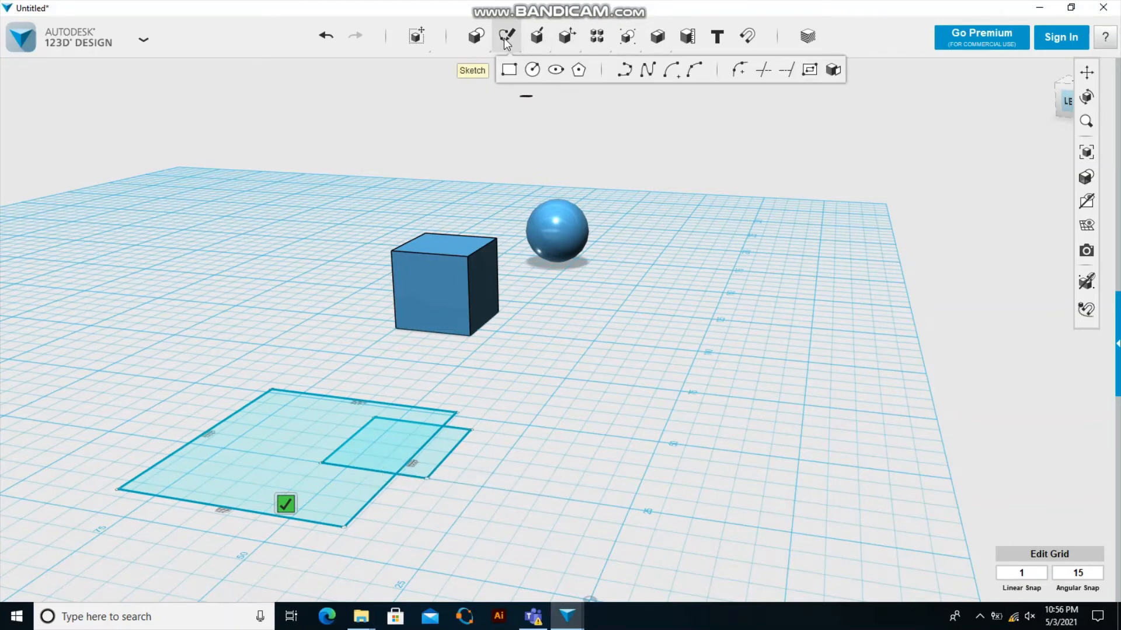
left_click(621, 74)
left_click(590, 367)
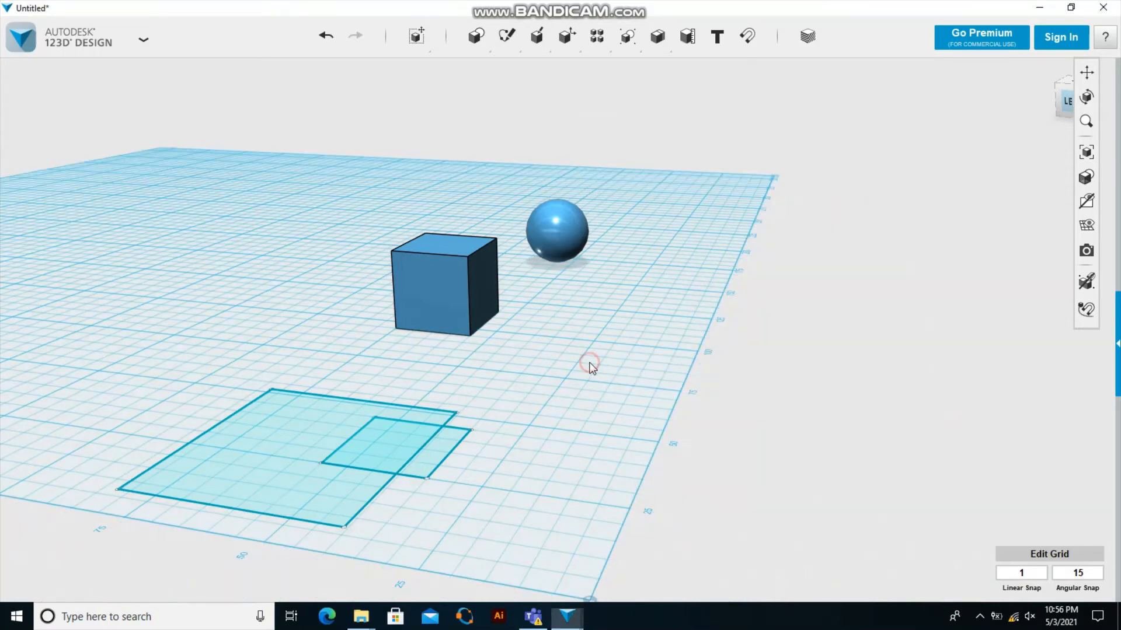
left_click(615, 374)
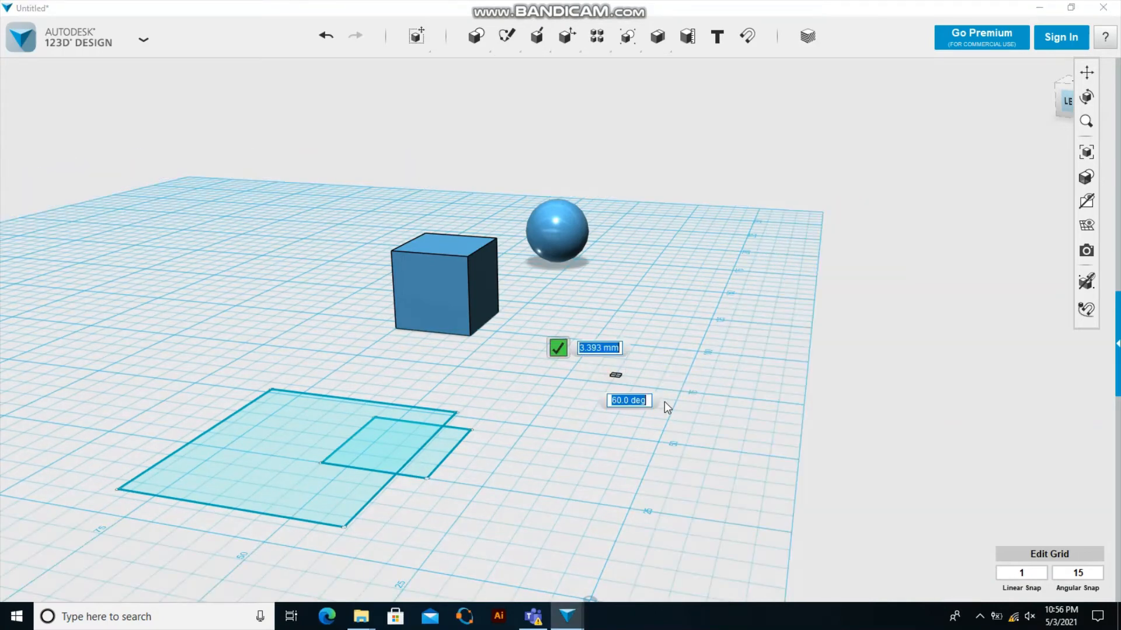
left_click(662, 488)
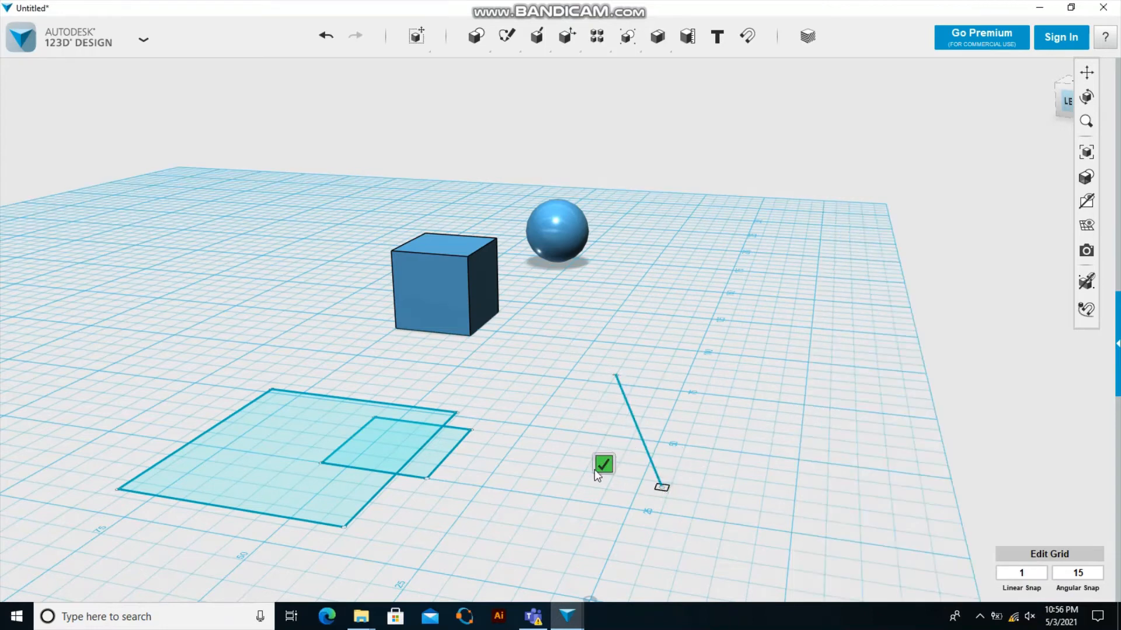
left_click(551, 390)
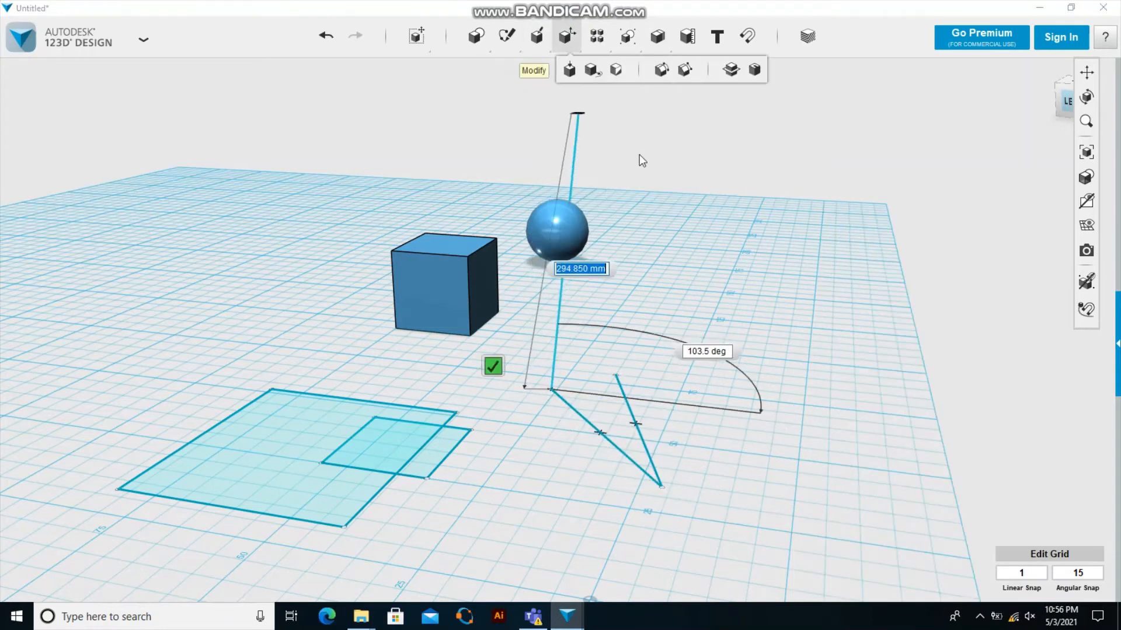
key("Escape")
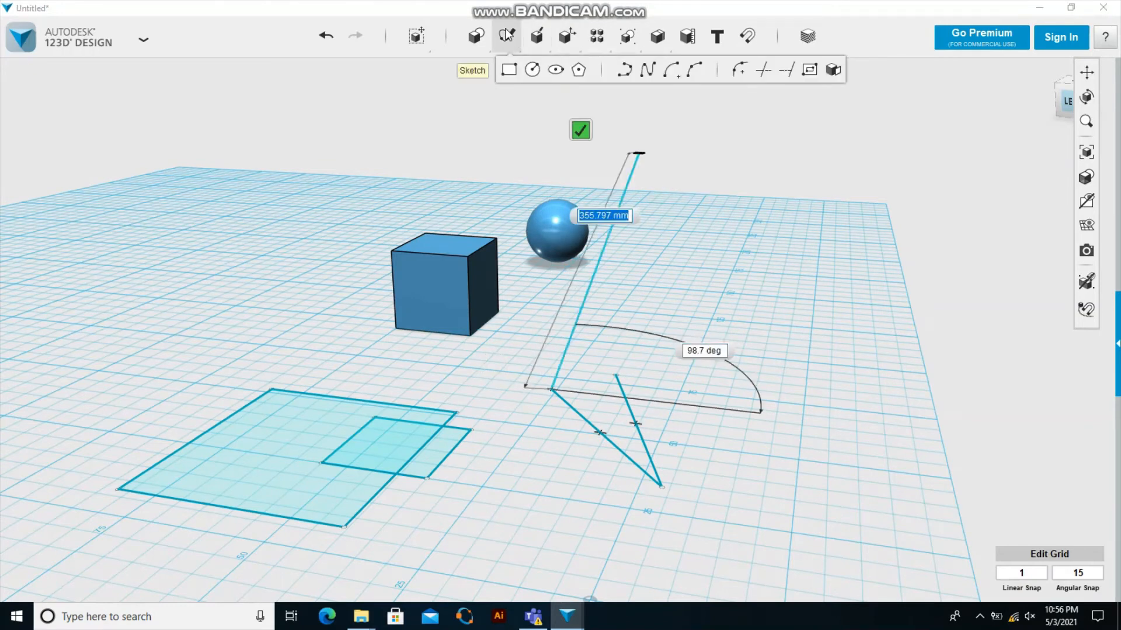
Extrude the large rectangle upward into a thin slab
mouse_move(566, 38)
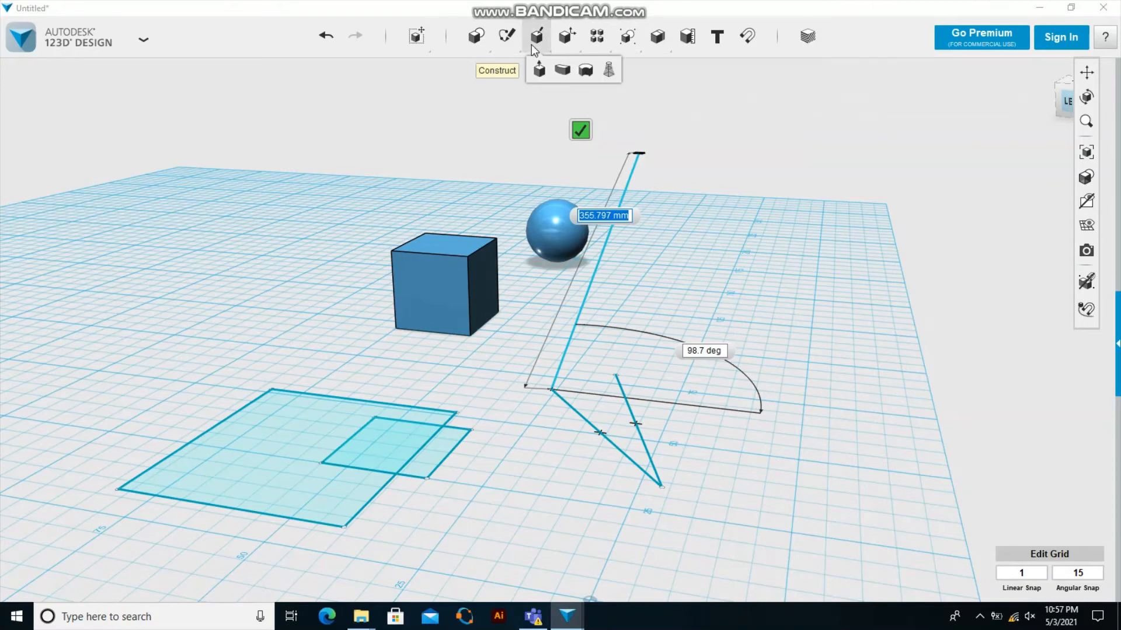
left_click(541, 77)
left_click(273, 499)
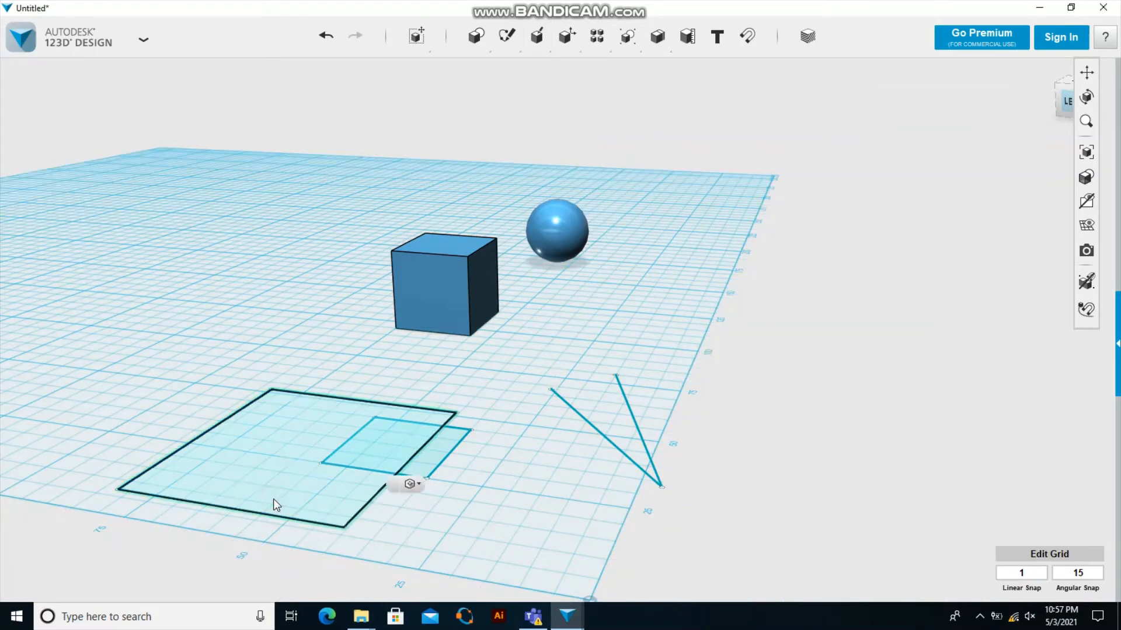
left_click(368, 499)
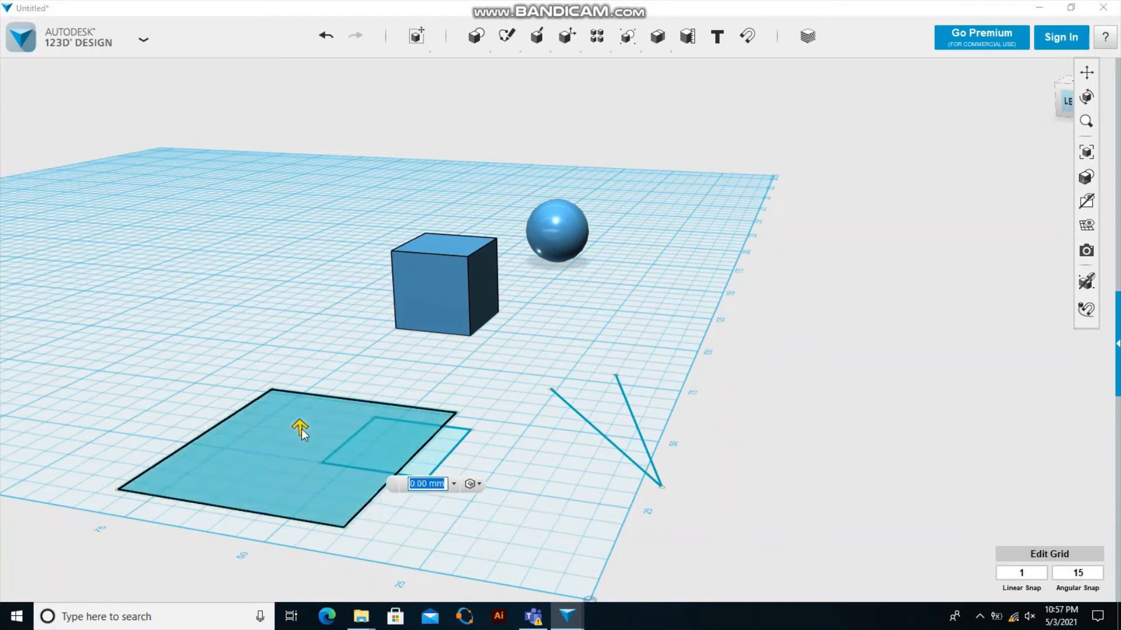
left_click_drag(301, 429, 299, 408)
left_click(888, 423)
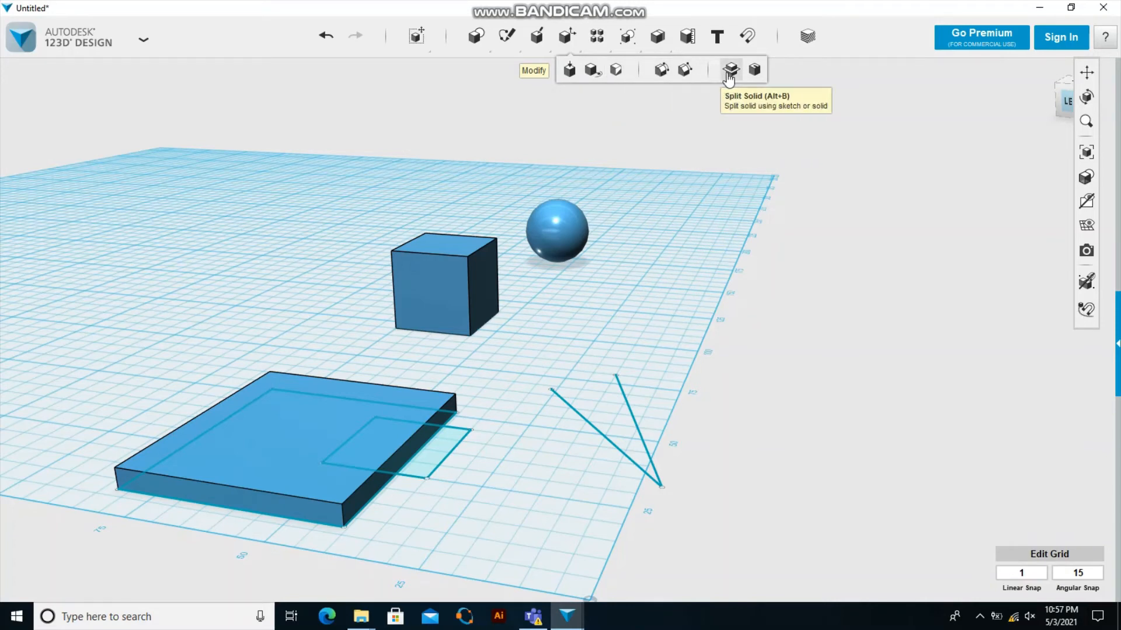
Measure between two points on the slab's top face
mouse_move(629, 44)
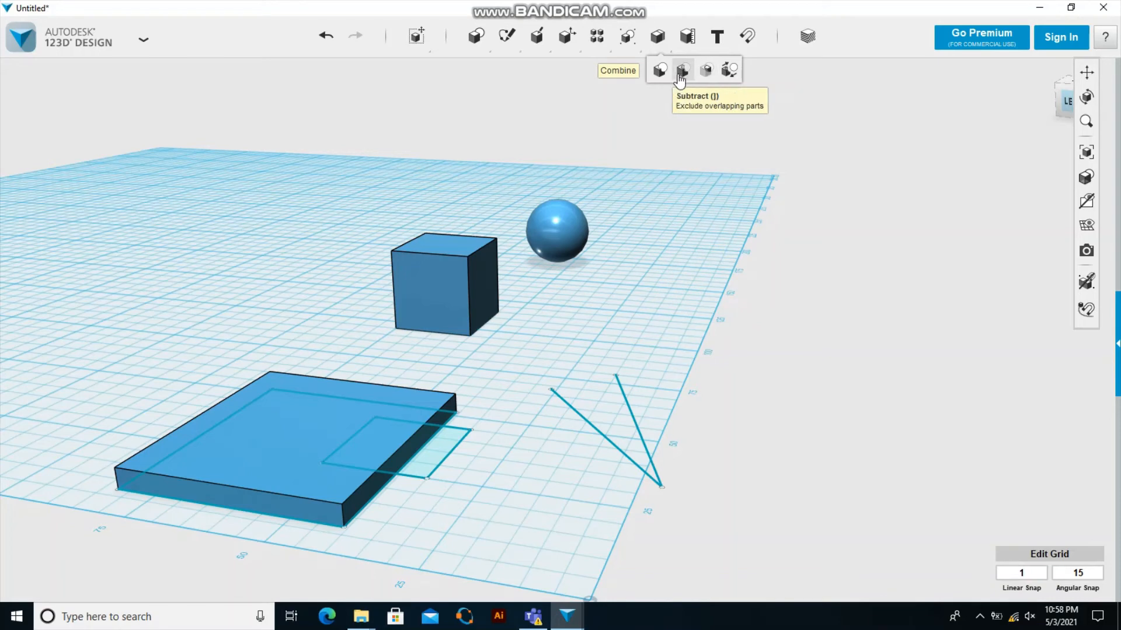
left_click(684, 46)
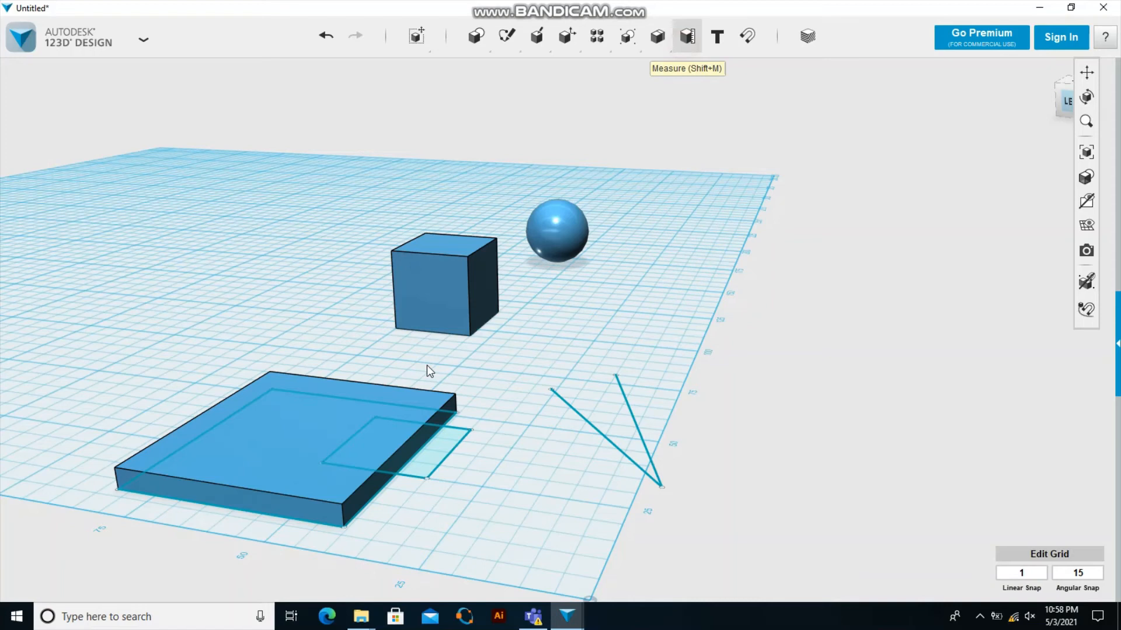
left_click(395, 425)
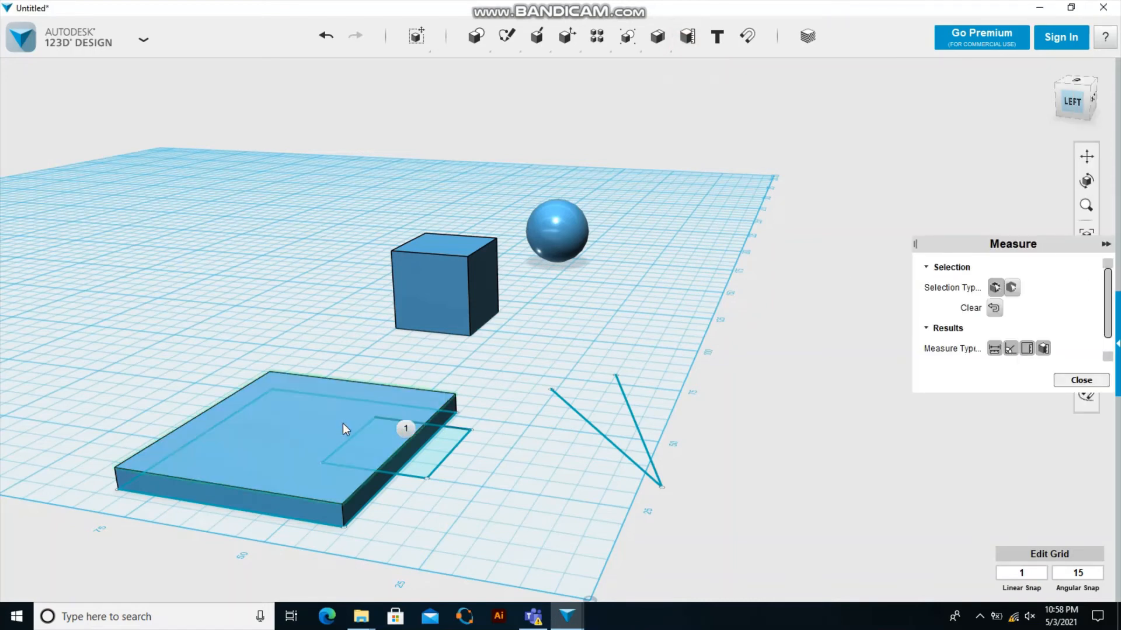
left_click(363, 427)
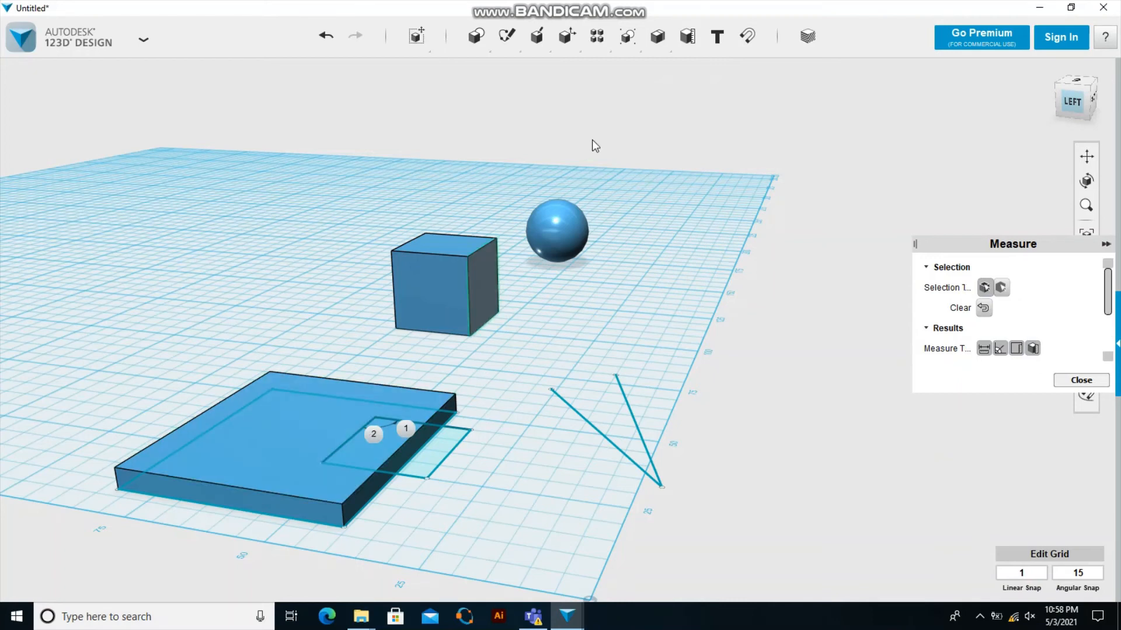
Briefly start the Text command and try to snap the slab by its top face
left_click(728, 35)
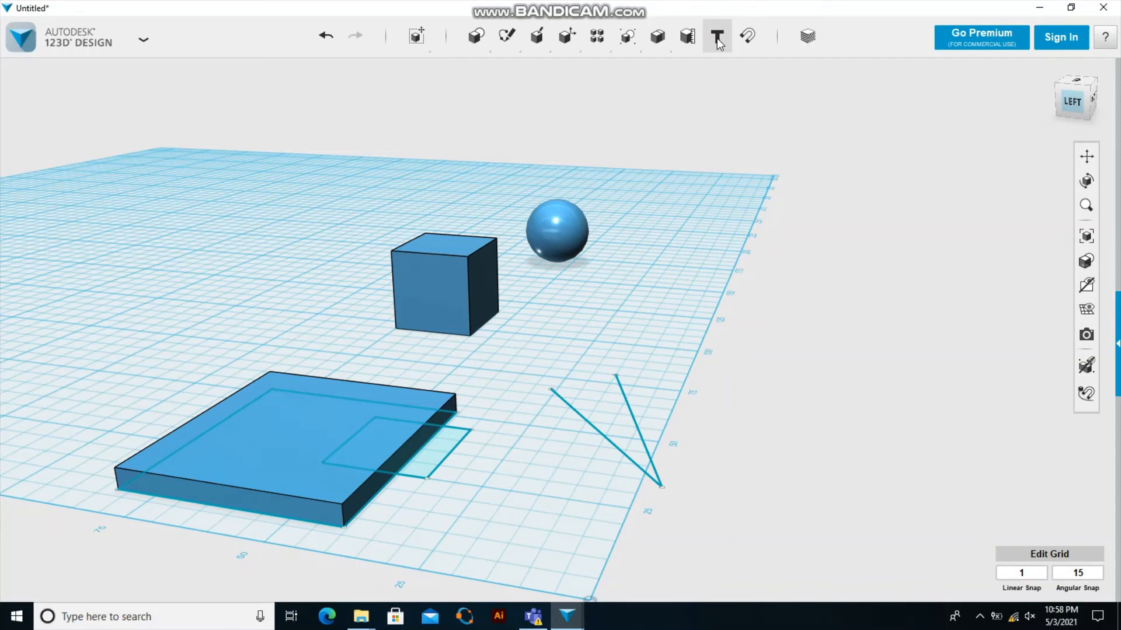
left_click(751, 38)
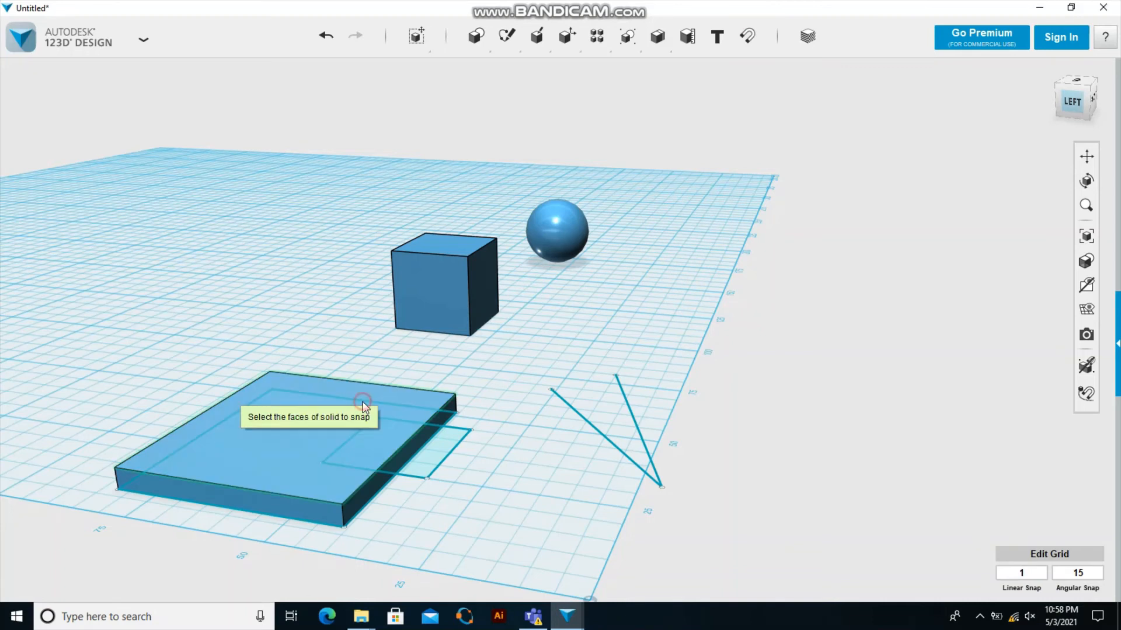
left_click(325, 454)
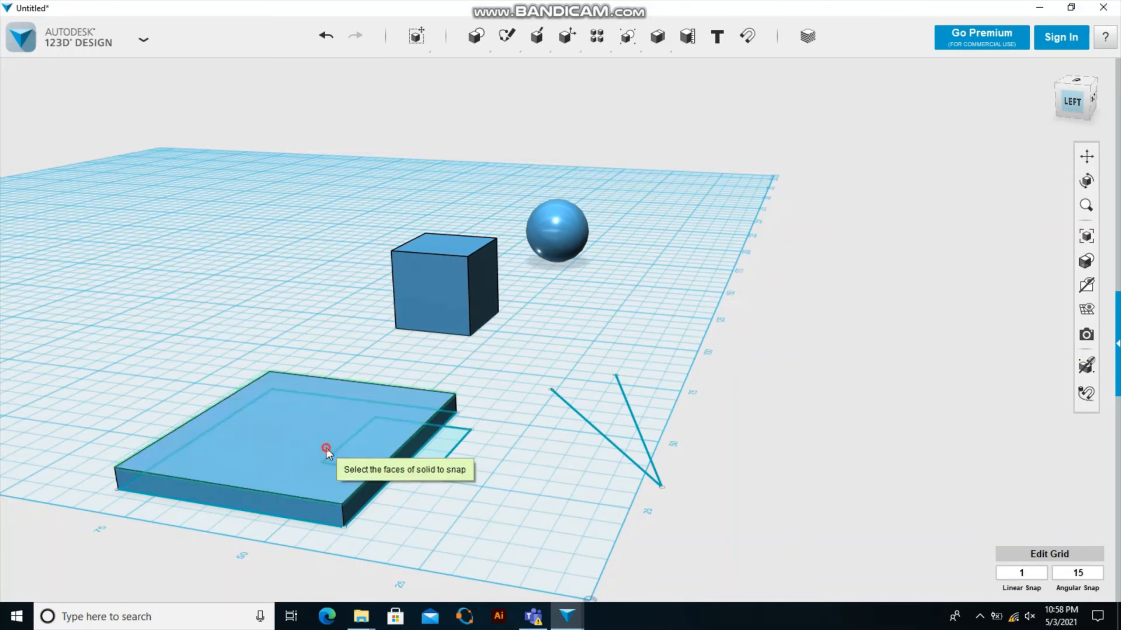
Browse the material library, trying Brushed Metal, Glossy Metal, Natural Wood, Frosted Glass and Clear Glass, through to the Misc group
left_click(808, 37)
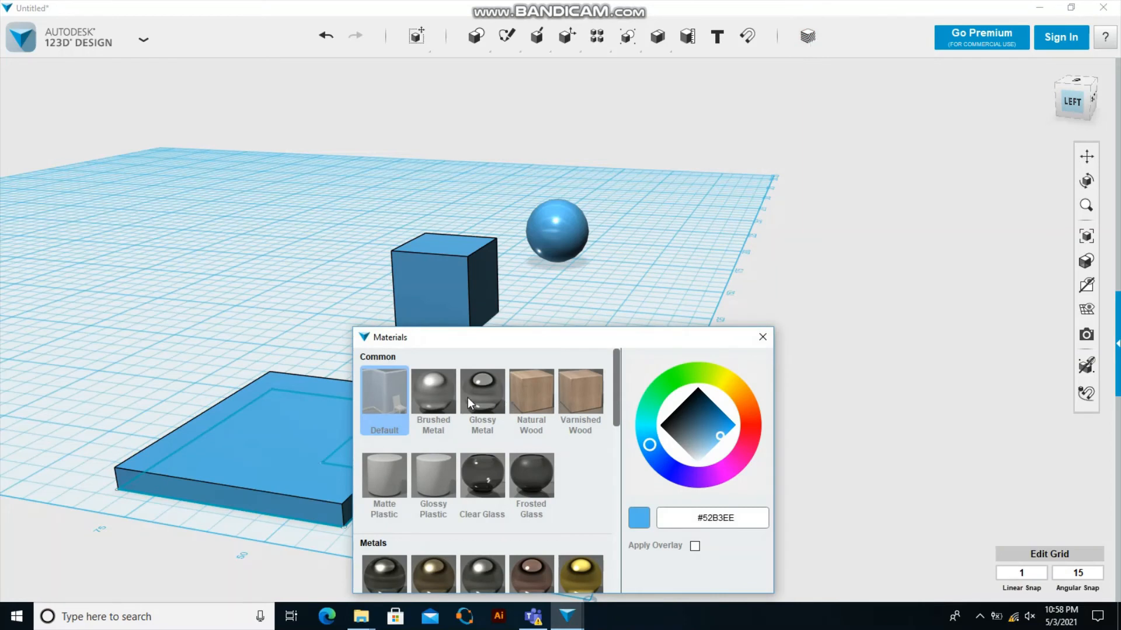
left_click_drag(461, 338, 442, 237)
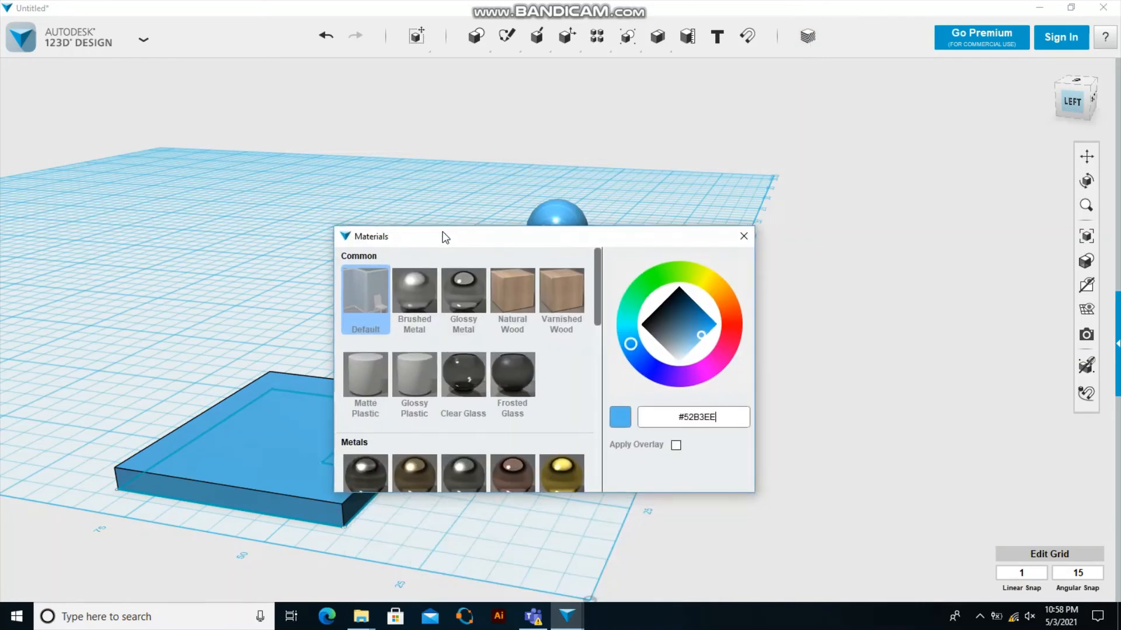
left_click(401, 293)
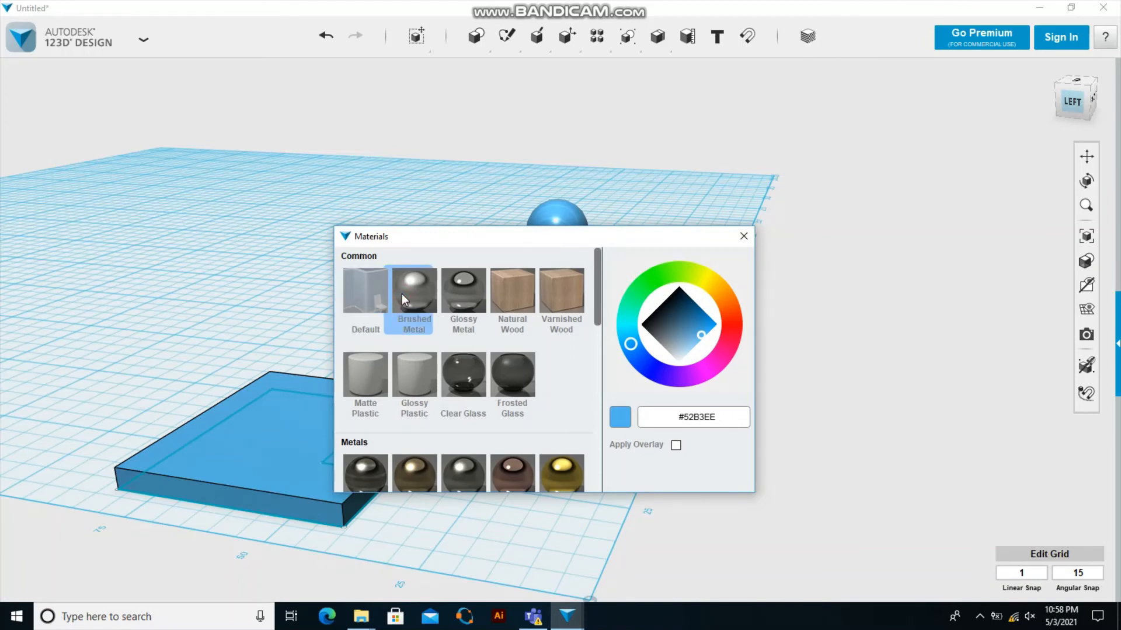
left_click(450, 293)
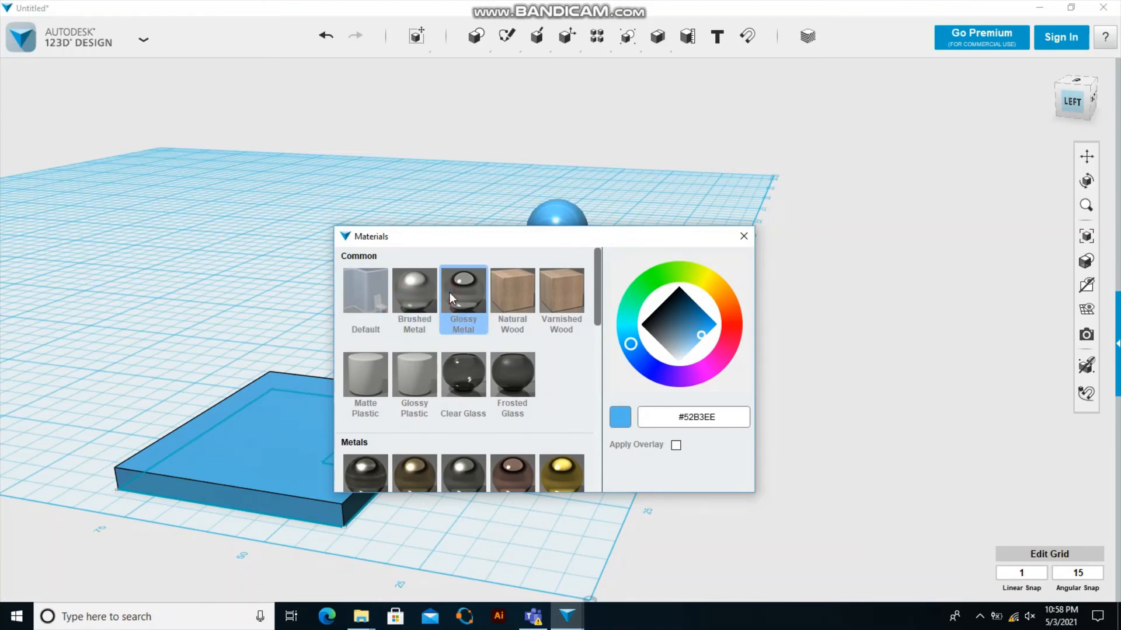
left_click(496, 293)
left_click(510, 403)
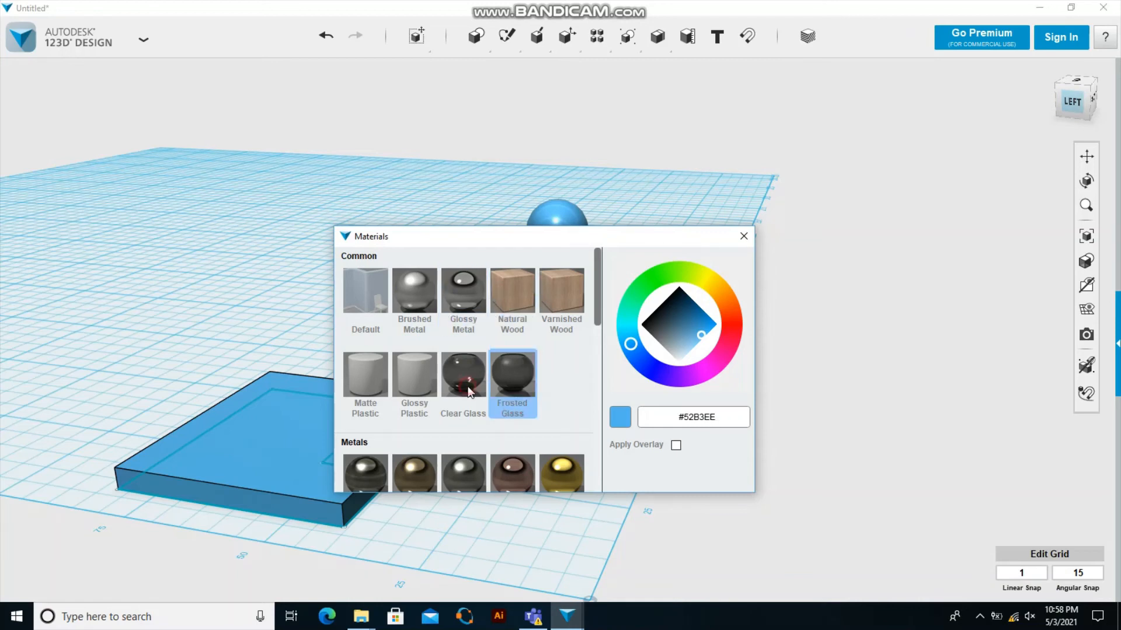
left_click(468, 391)
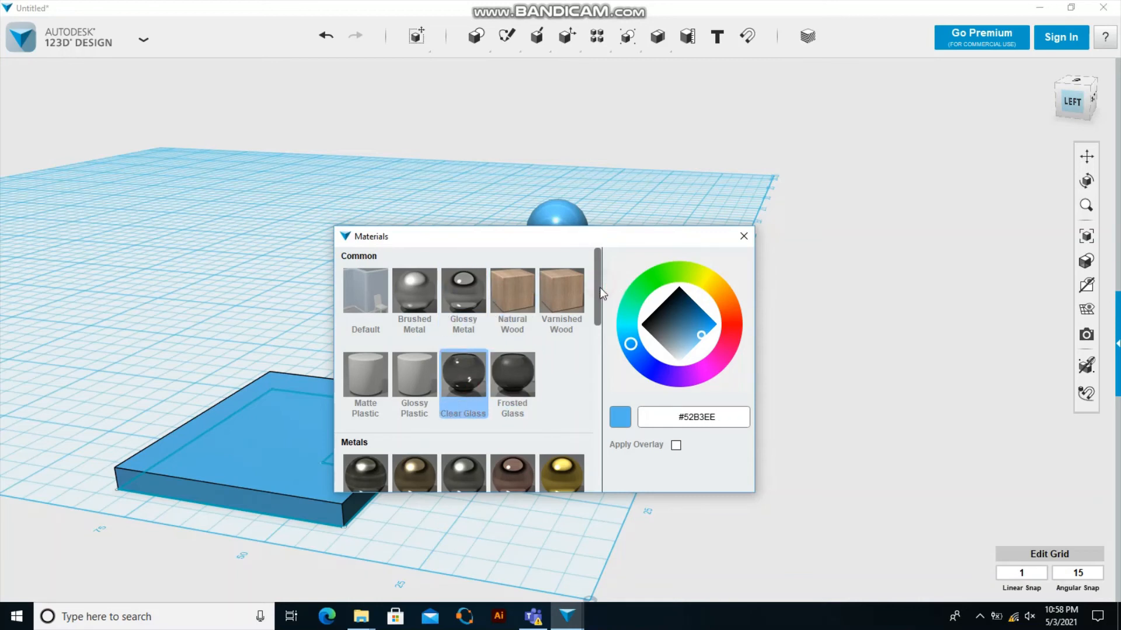
left_click_drag(597, 290, 608, 447)
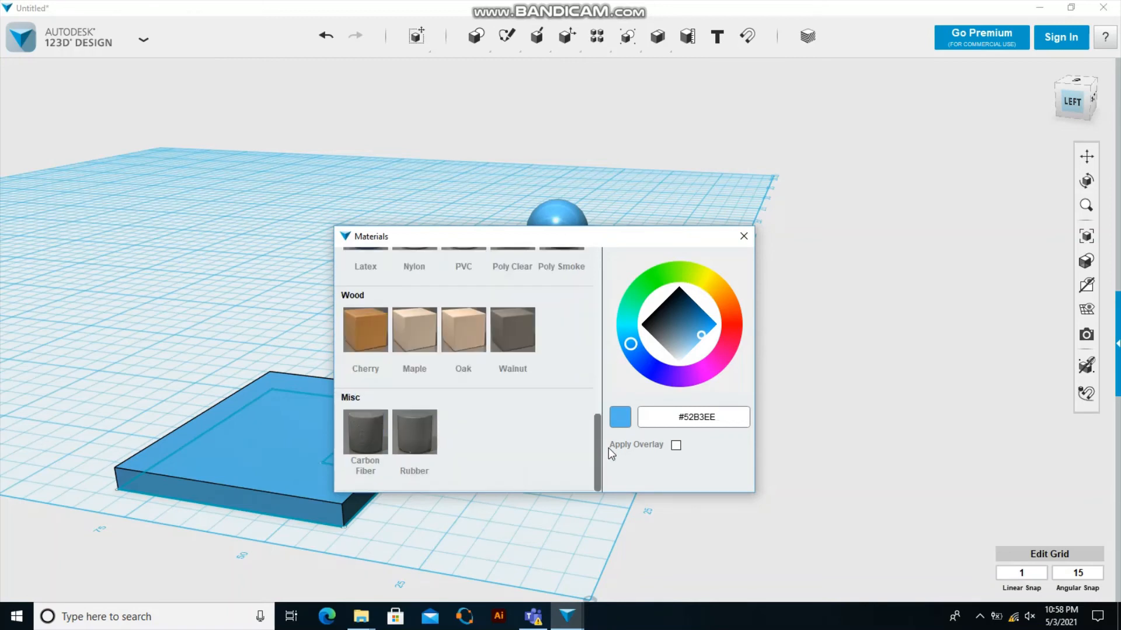
Pick the yellow material colour #EEEE52 and close the Materials dialog
left_click(649, 278)
left_click(687, 281)
left_click(704, 282)
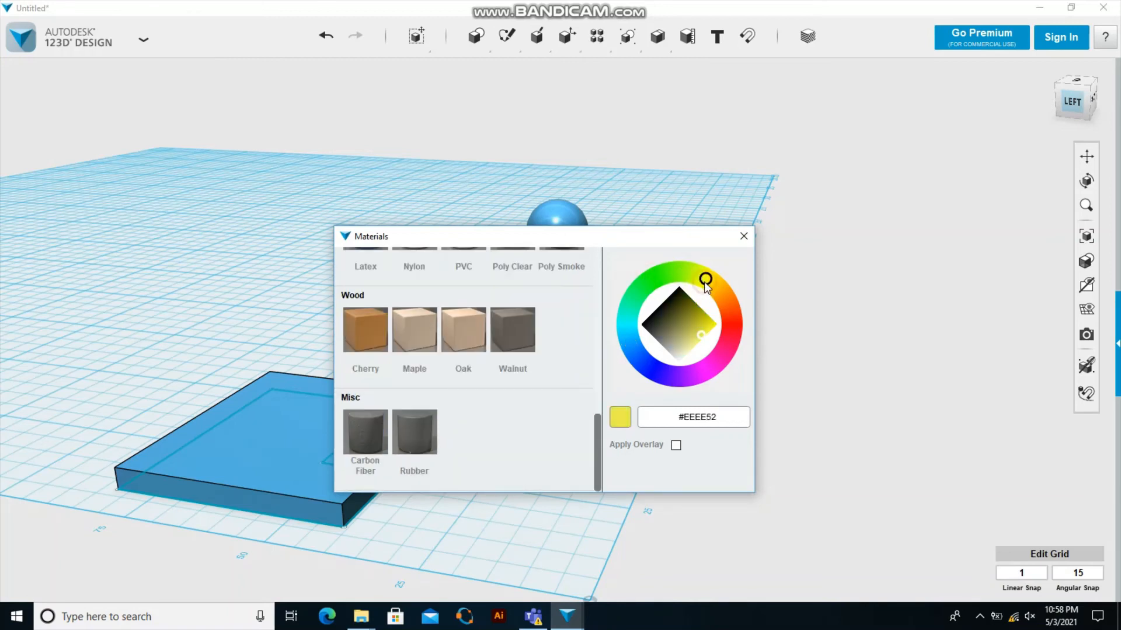
left_click(744, 236)
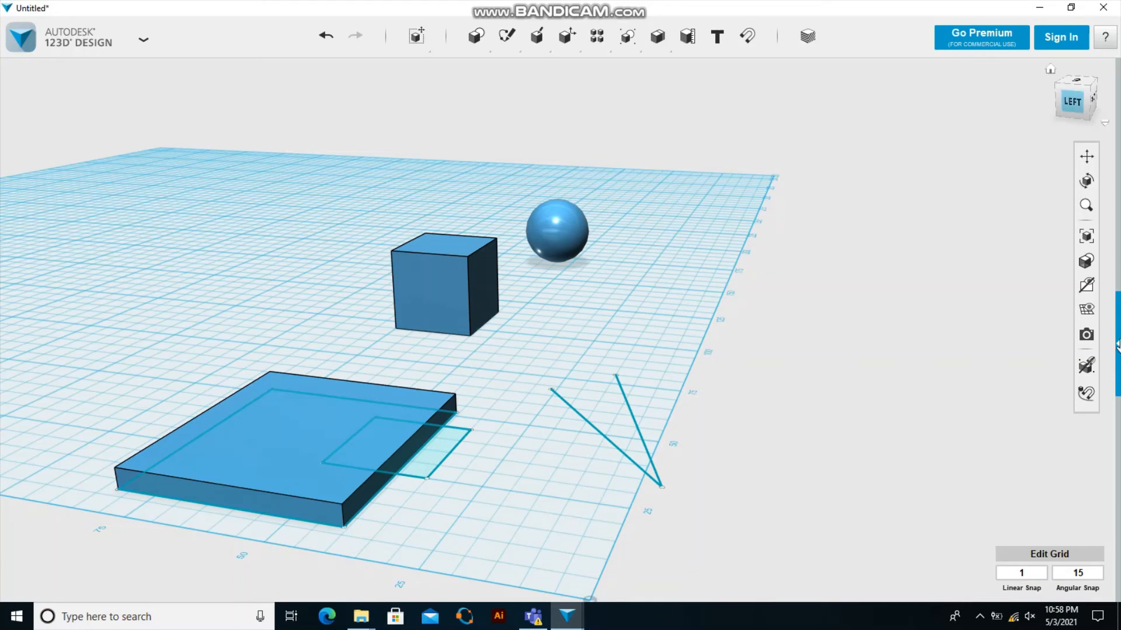
Check the collapsible side library, retry loading its content, and view the angular snap options
left_click(1117, 344)
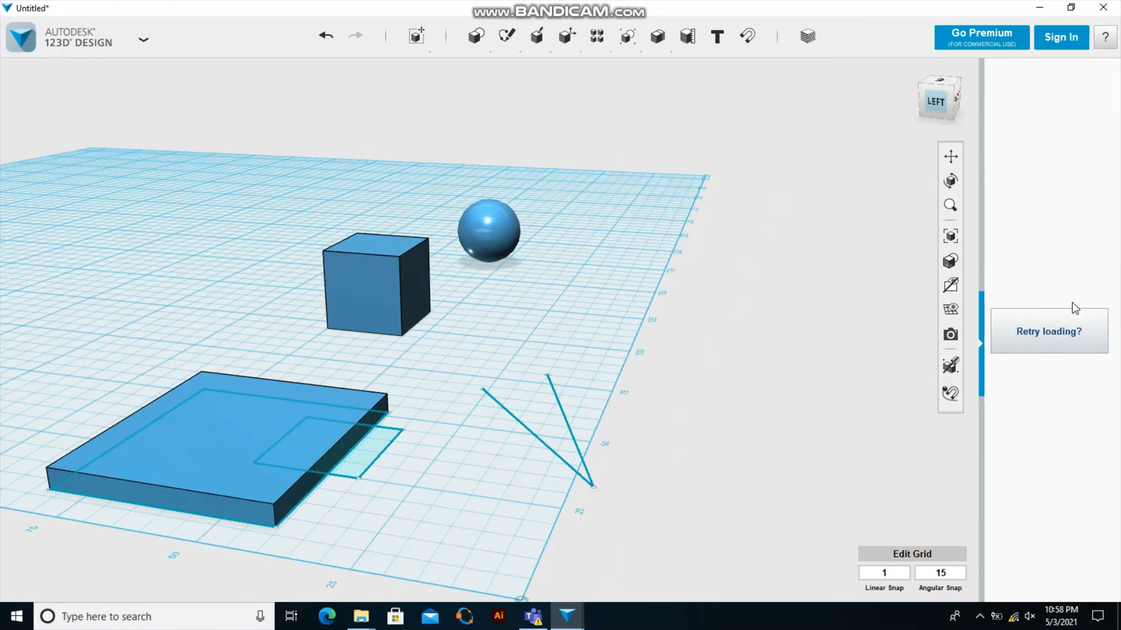
left_click(1048, 354)
left_click(943, 575)
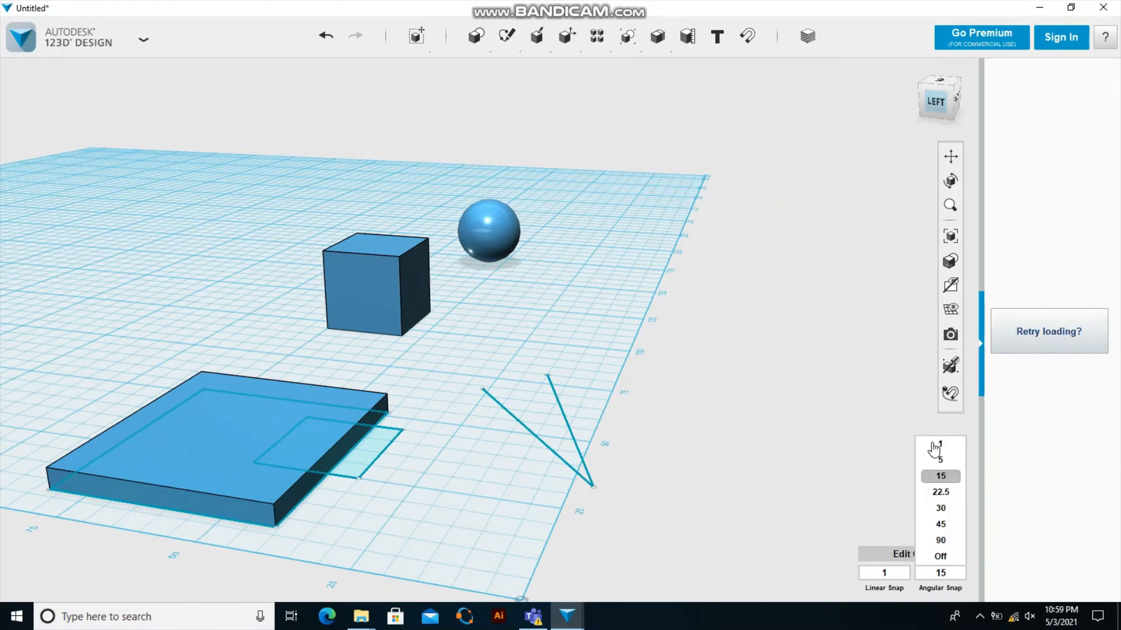
left_click(982, 344)
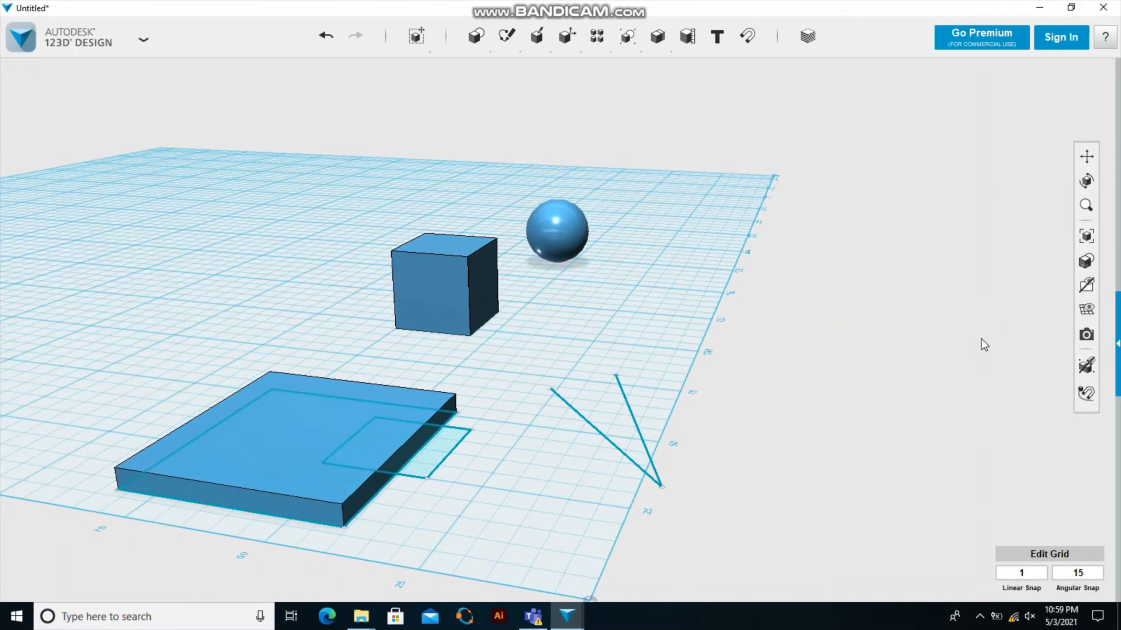